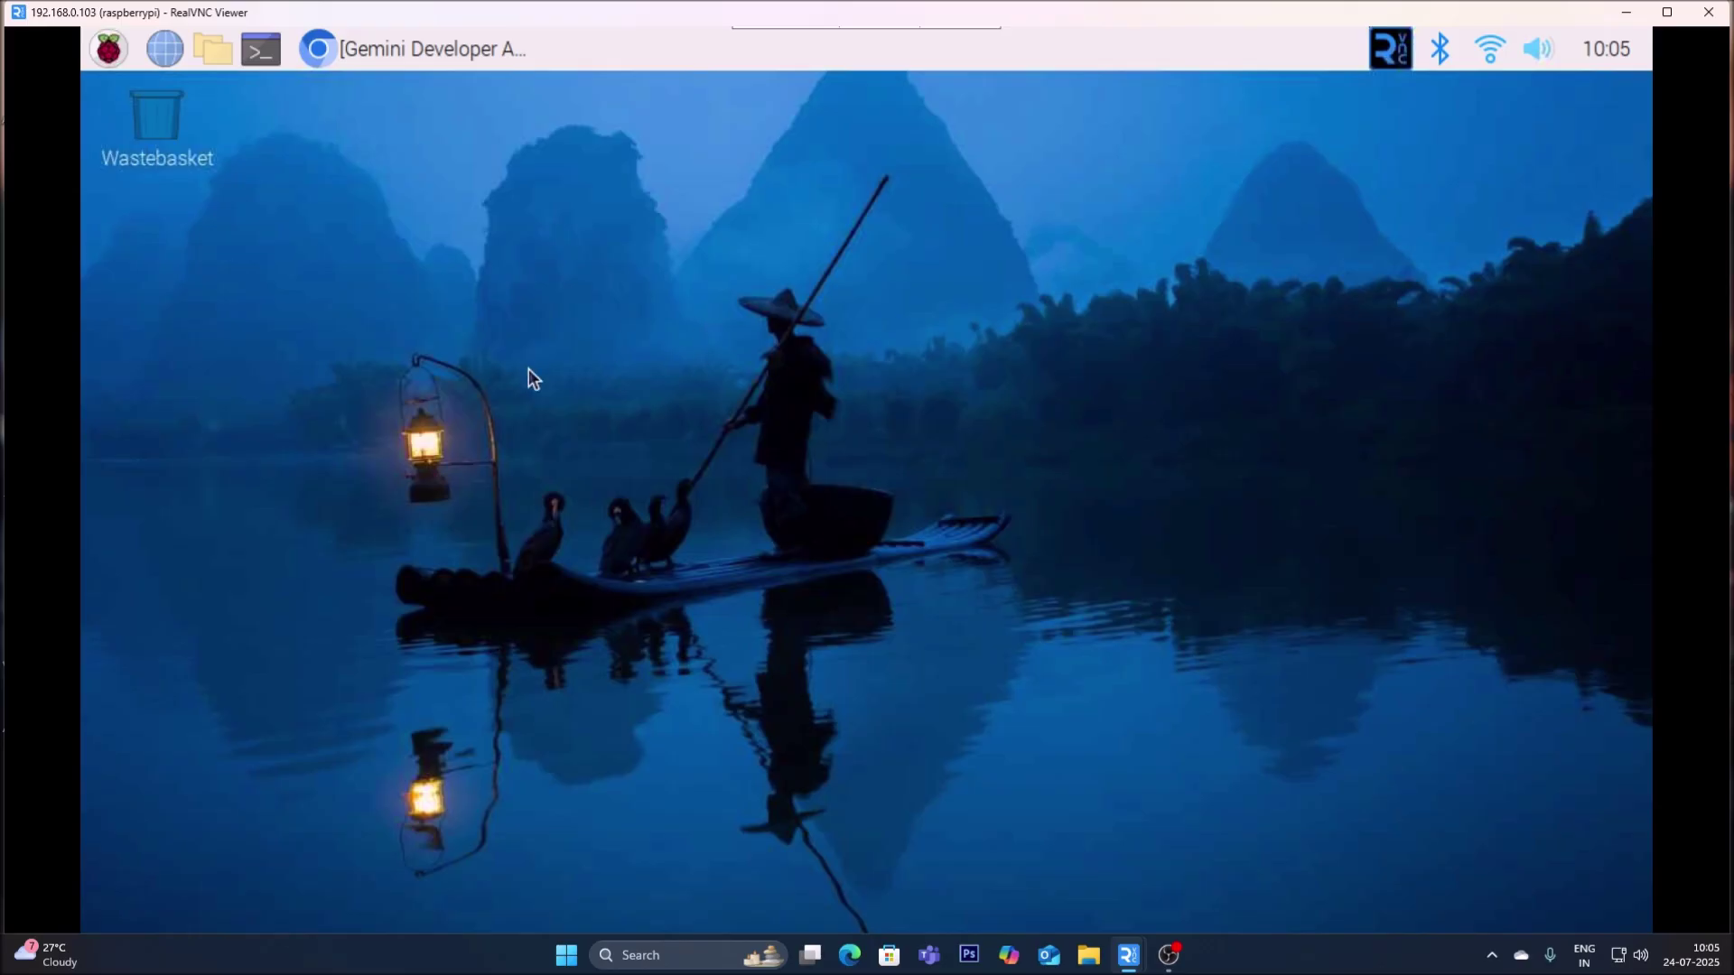
Open the home folder in the file manager and enter the rpi-numberplate-genai folder.
{"action": "left_click", "coordinate": [211, 50]}
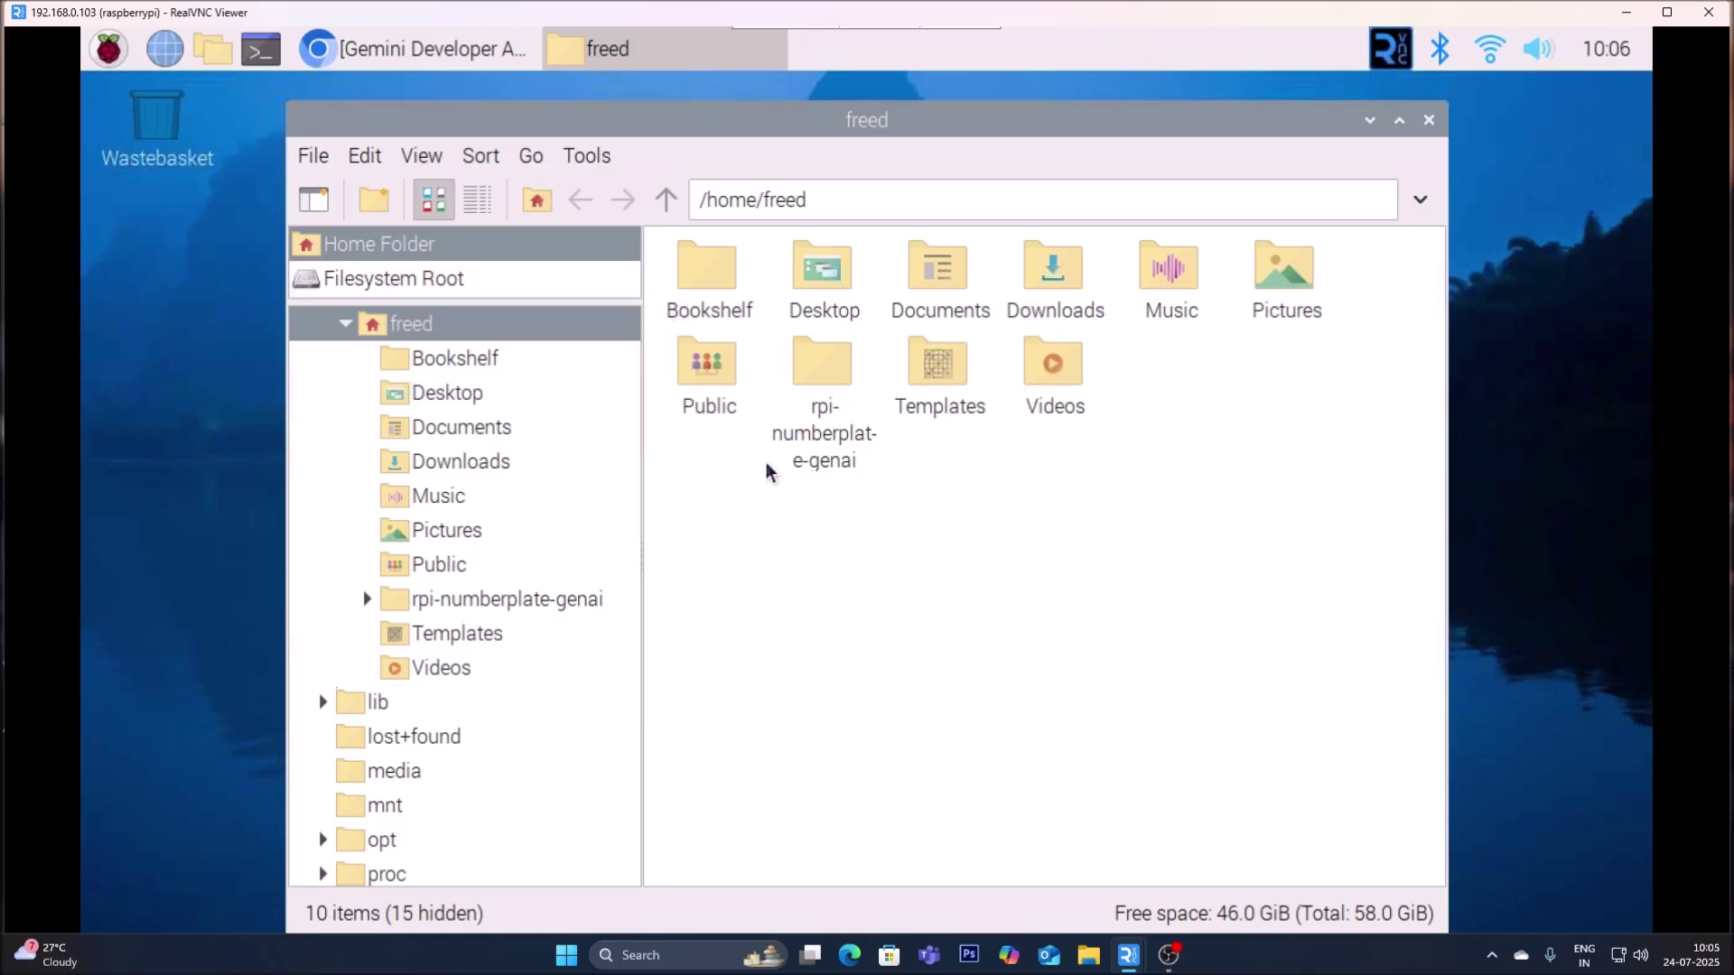
{"action": "double_click", "coordinate": [829, 402]}
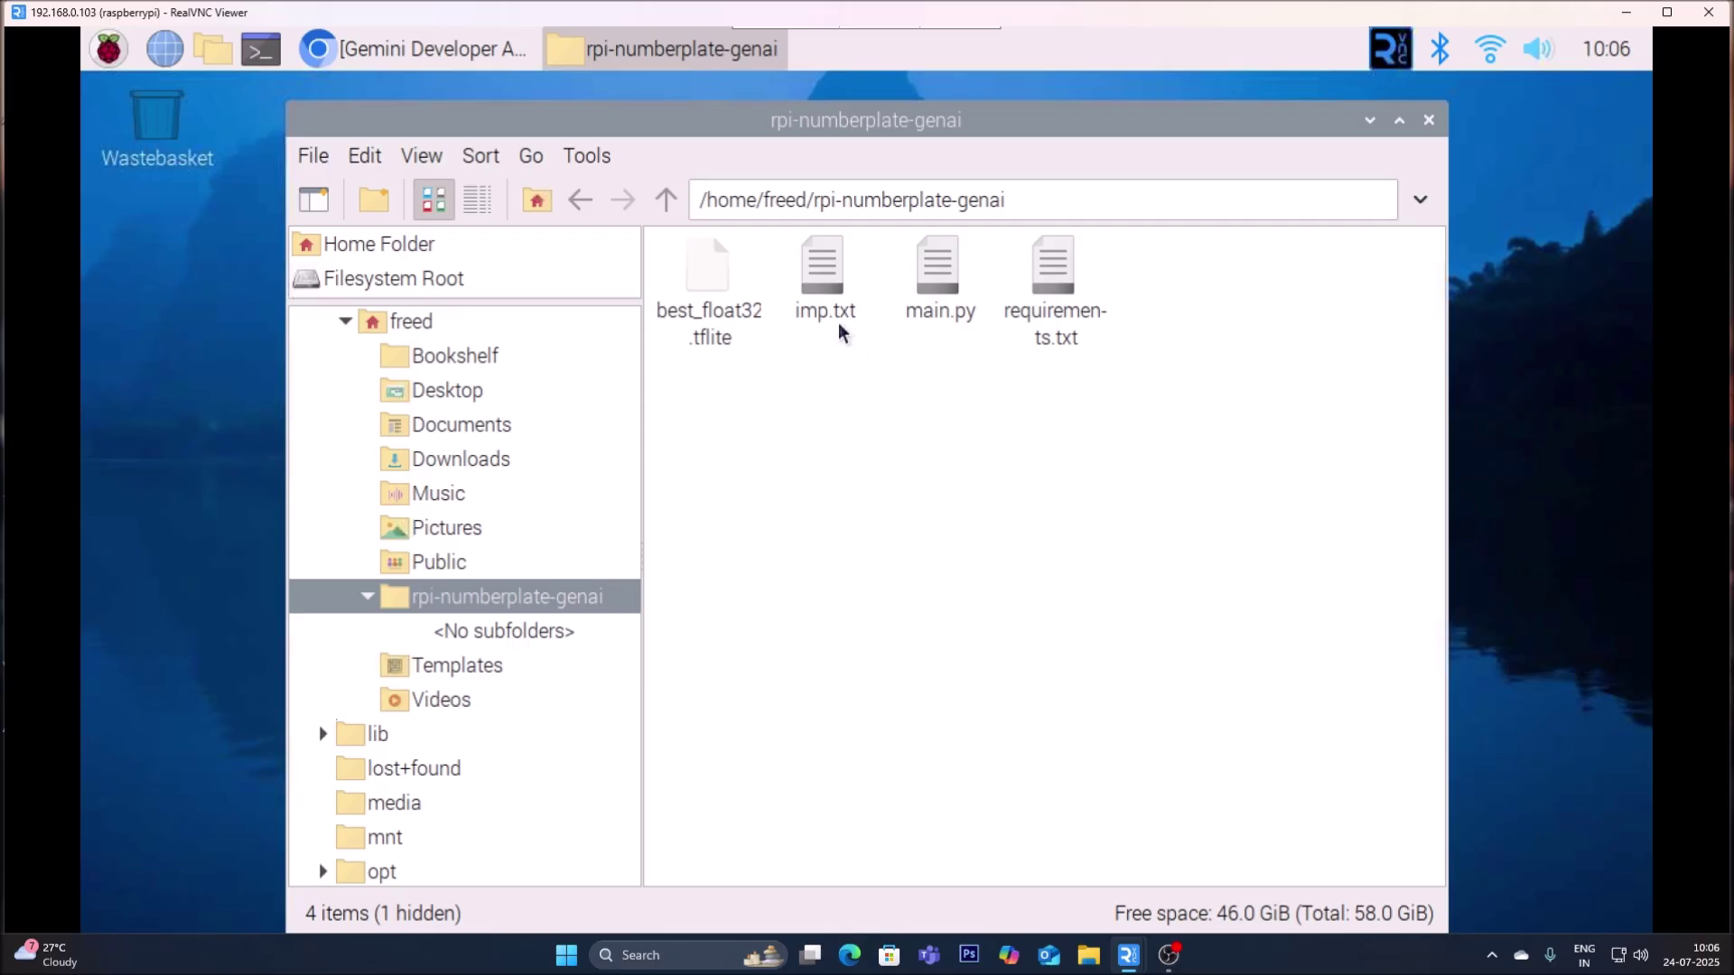
Open imp.txt in the Mousepad text editor and move its window up and left.
{"action": "right_click", "coordinate": [823, 296]}
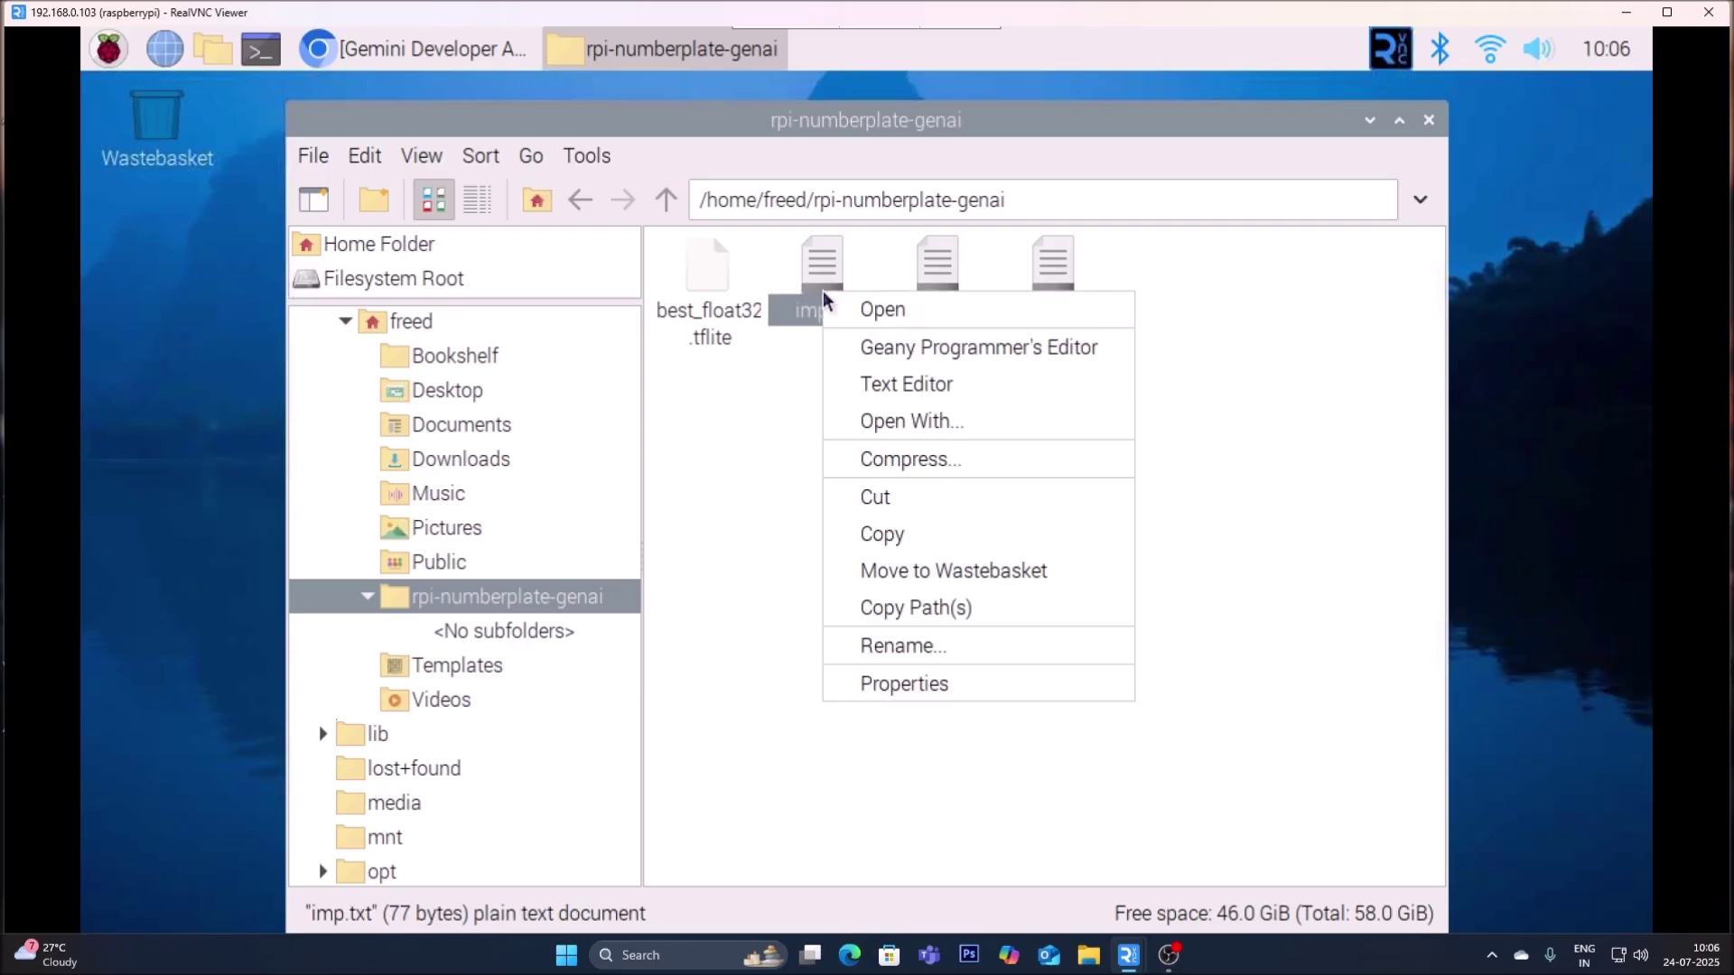
{"action": "left_click", "coordinate": [865, 394]}
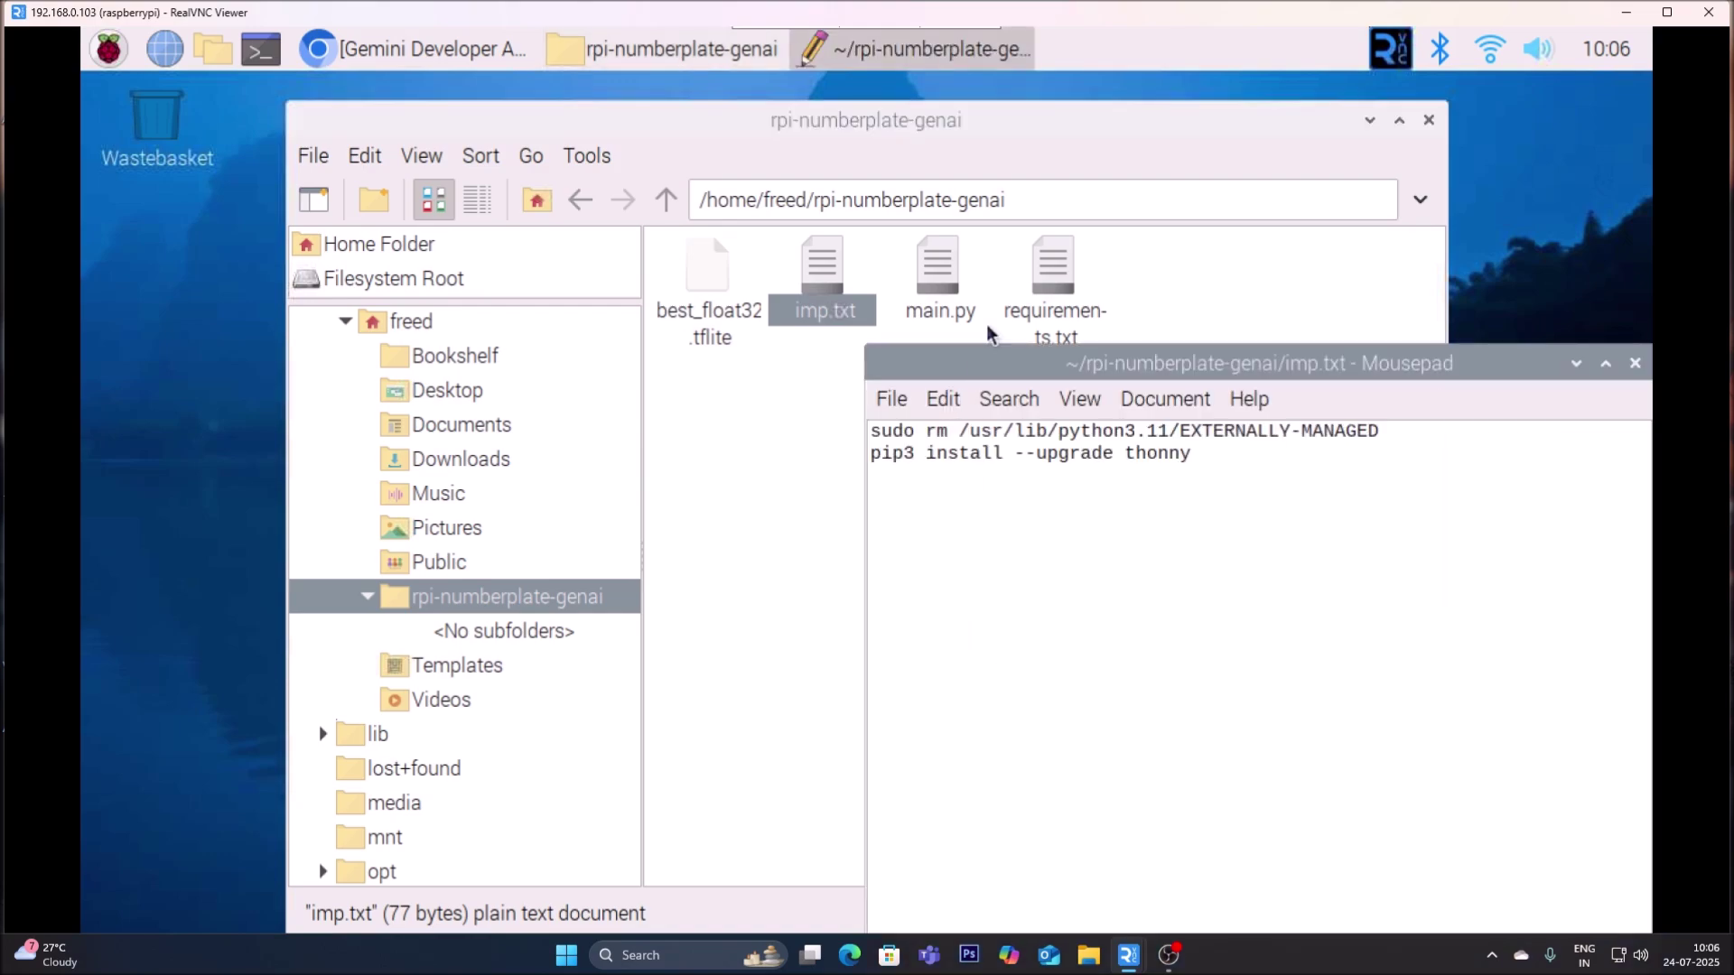
{"action": "left_click_drag", "start_coordinate": [951, 351], "coordinate": [724, 303]}
{"action": "left_click", "coordinate": [723, 429]}
Open a new LXTerminal window beside the editor, keeping imp.txt in front.
{"action": "left_click", "coordinate": [261, 52]}
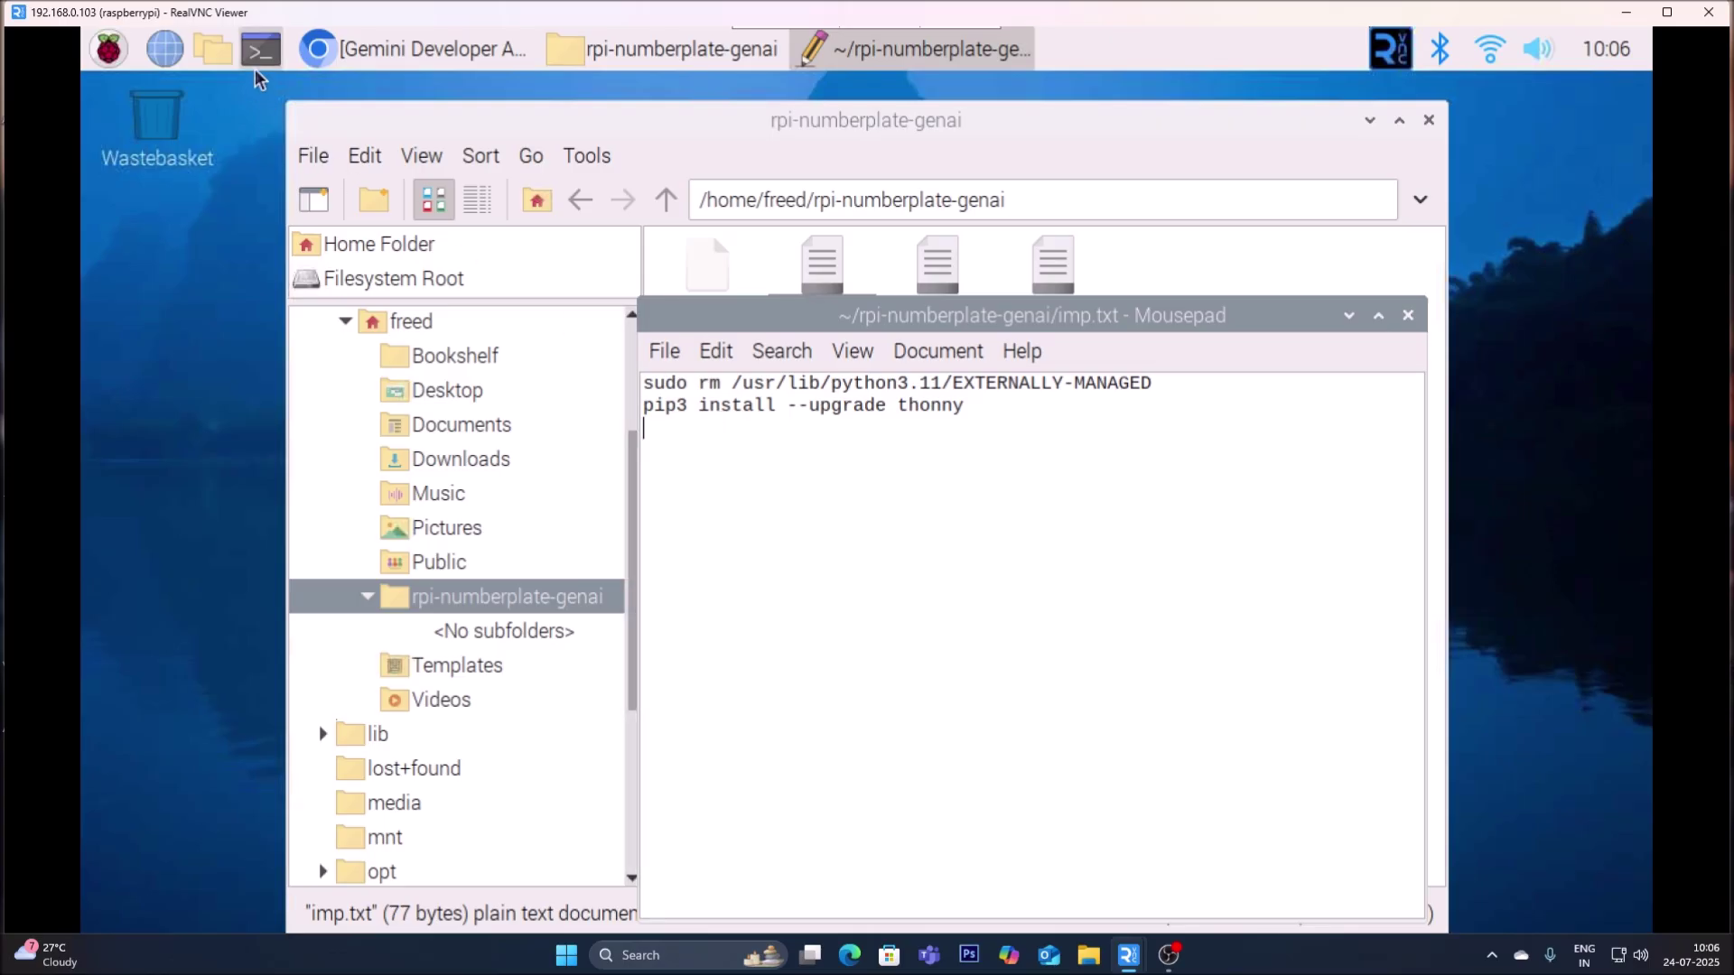
{"action": "left_click_drag", "start_coordinate": [402, 90], "coordinate": [479, 233]}
{"action": "left_click", "coordinate": [1026, 538]}
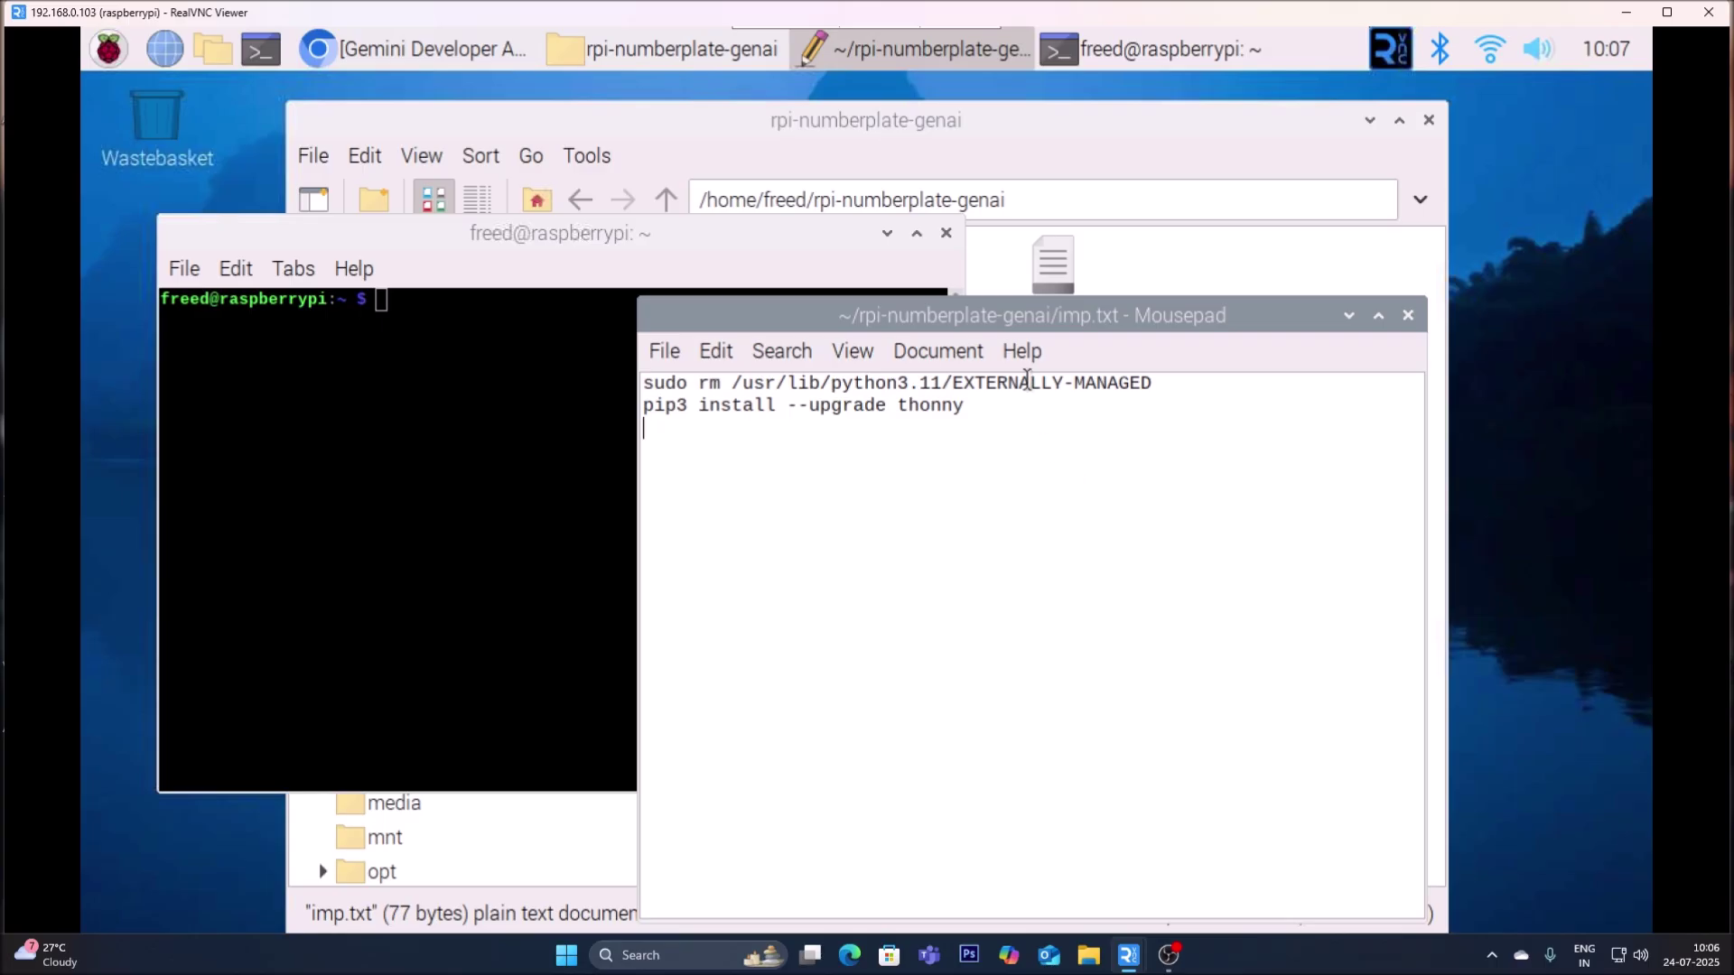
Copy and run 'sudo rm /usr/lib/python3.11/EXTERNALLY-MANAGED' in the terminal, then minimise it.
{"action": "triple_click", "coordinate": [1027, 383]}
{"action": "right_click", "coordinate": [1027, 384]}
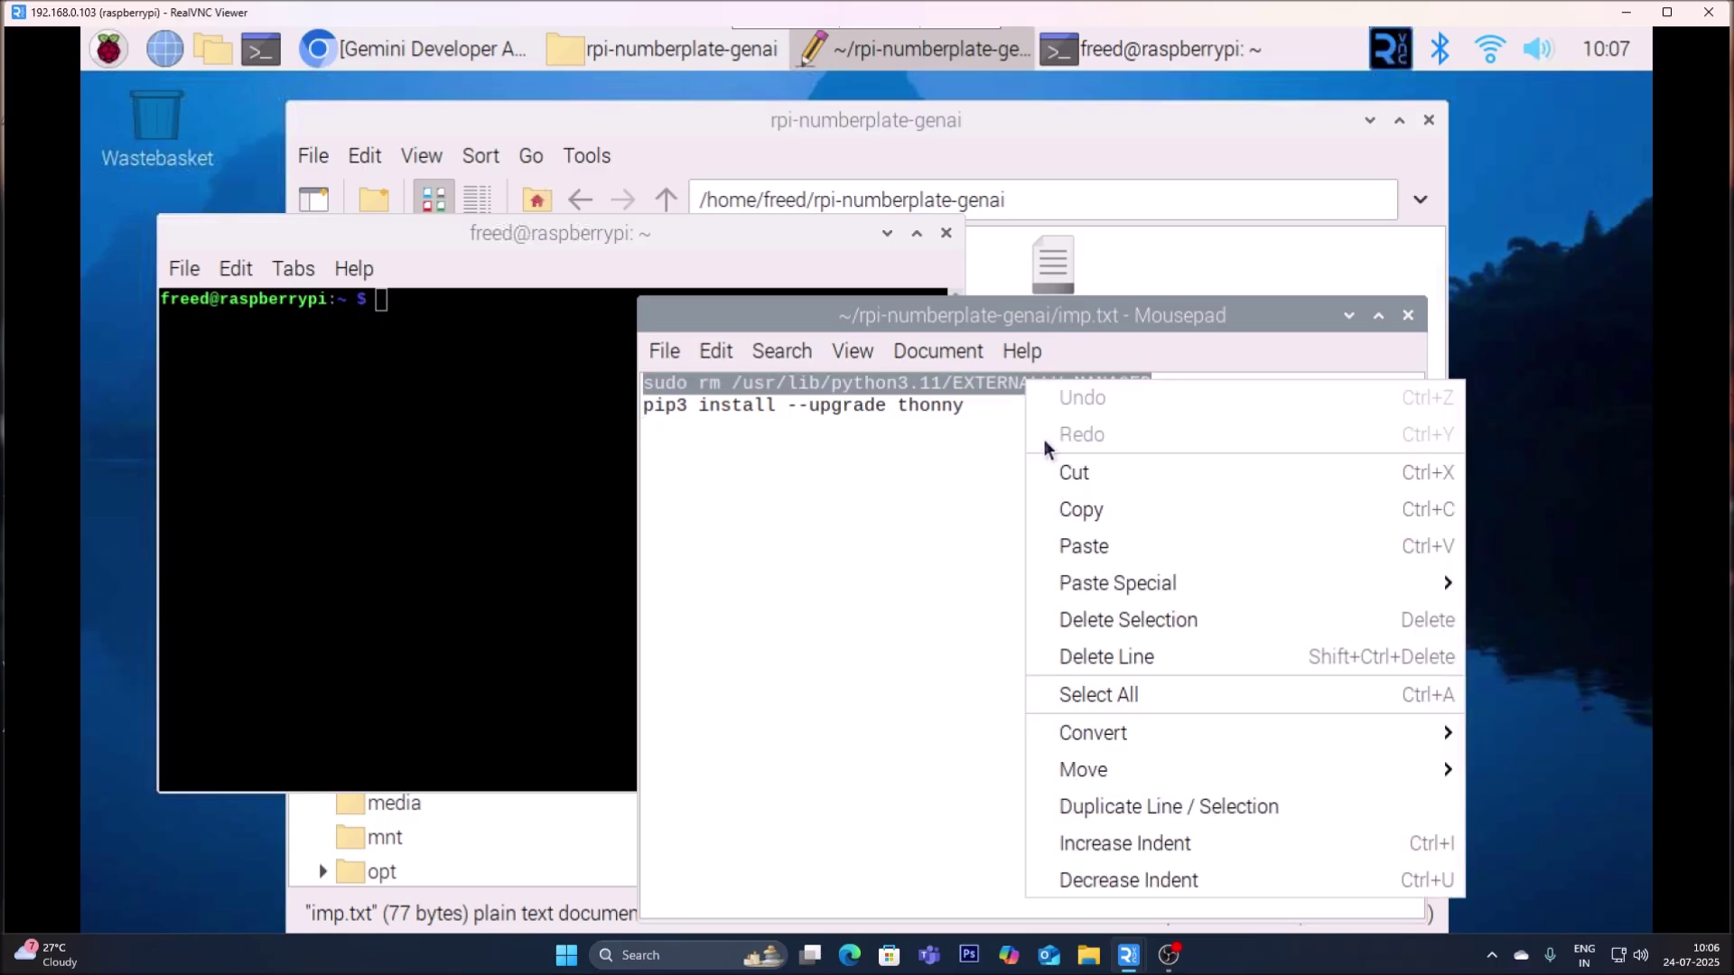
{"action": "left_click", "coordinate": [1048, 506]}
{"action": "left_click", "coordinate": [328, 457]}
{"action": "right_click", "coordinate": [465, 364]}
{"action": "left_click", "coordinate": [507, 484]}
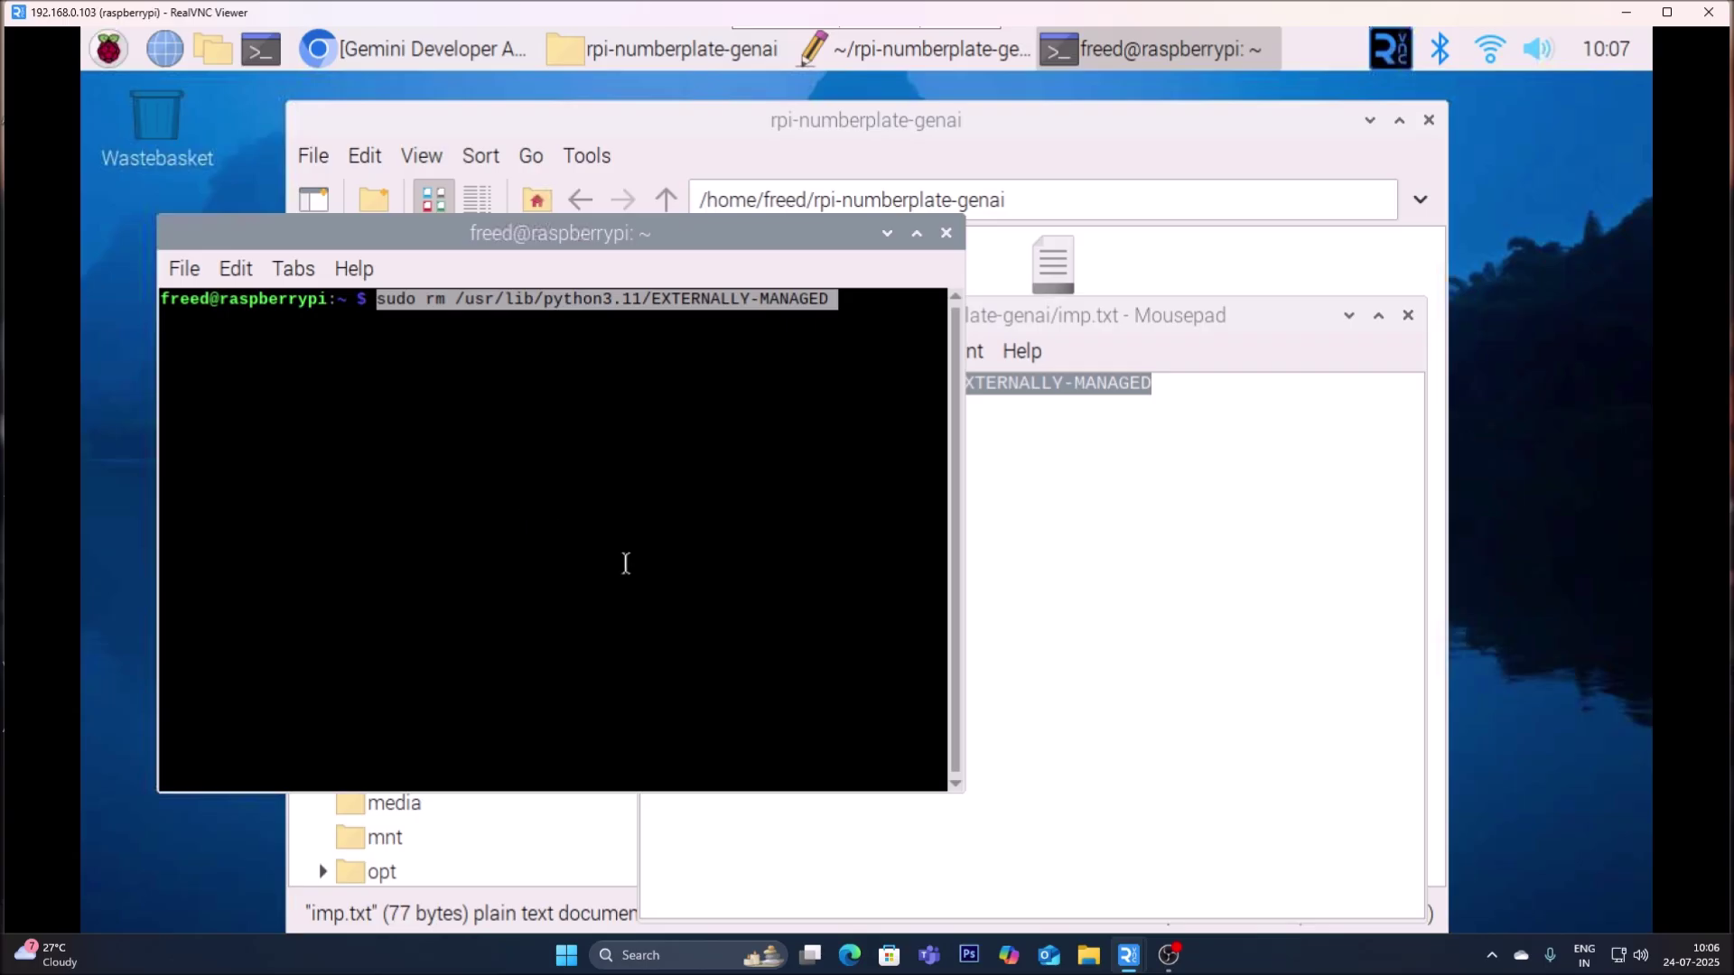
{"action": "key", "text": "Return"}
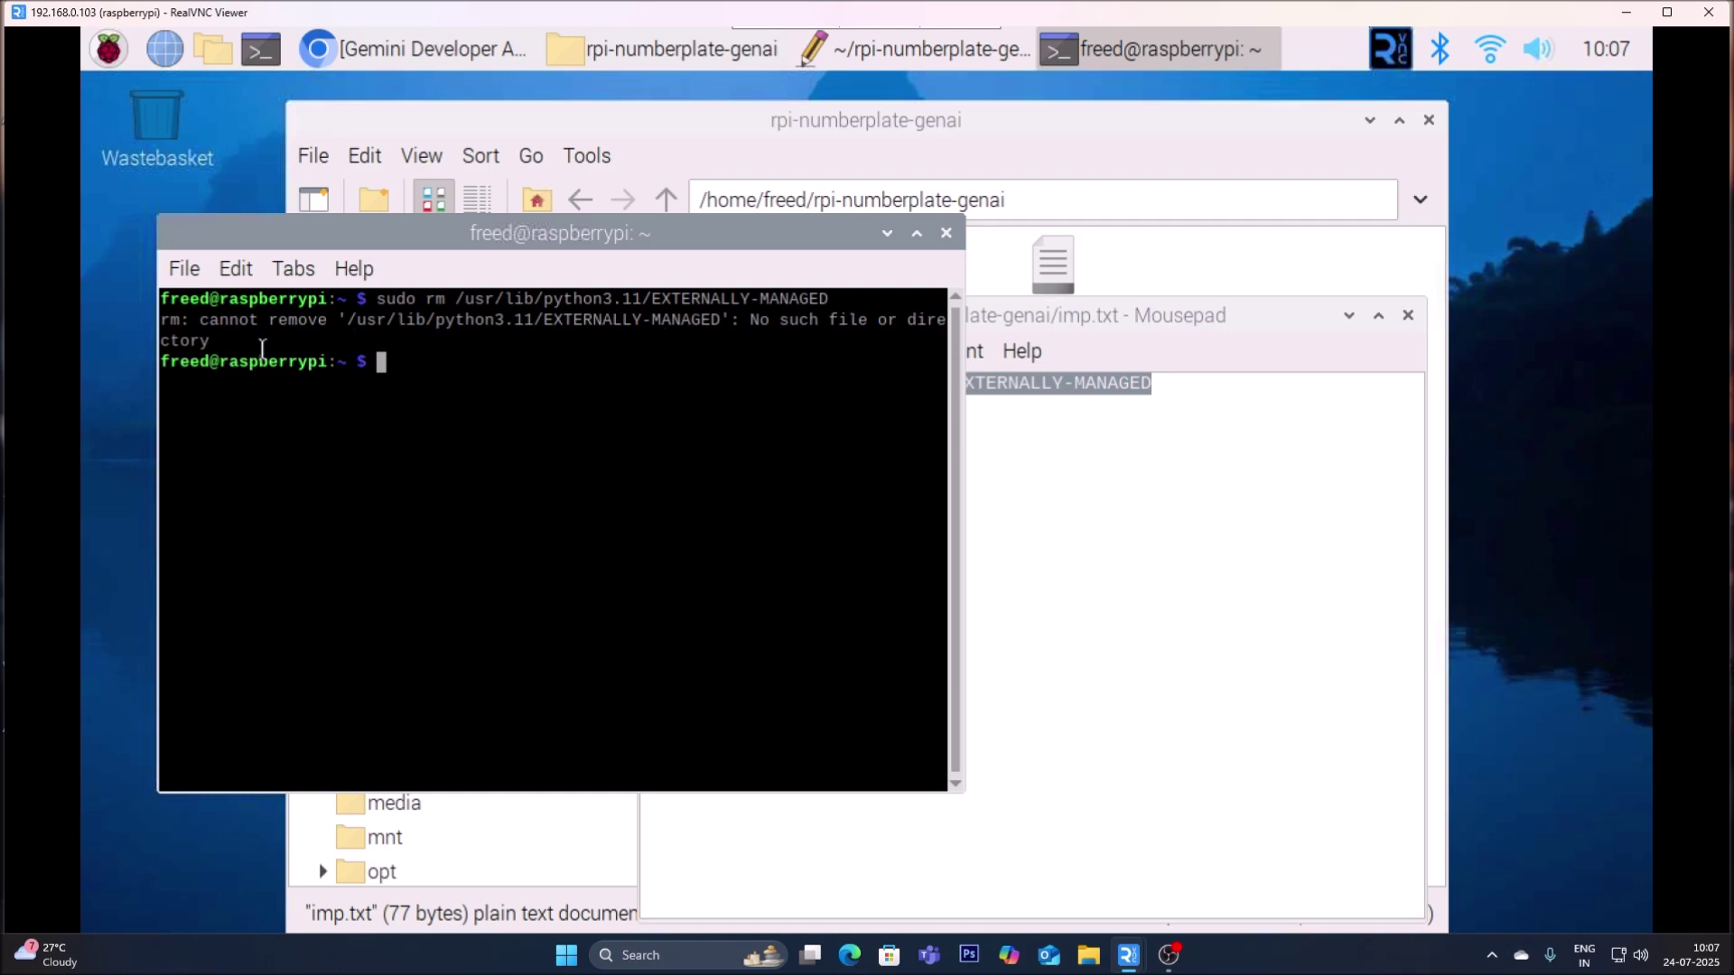
{"action": "left_click_drag", "start_coordinate": [190, 327], "coordinate": [434, 325]}
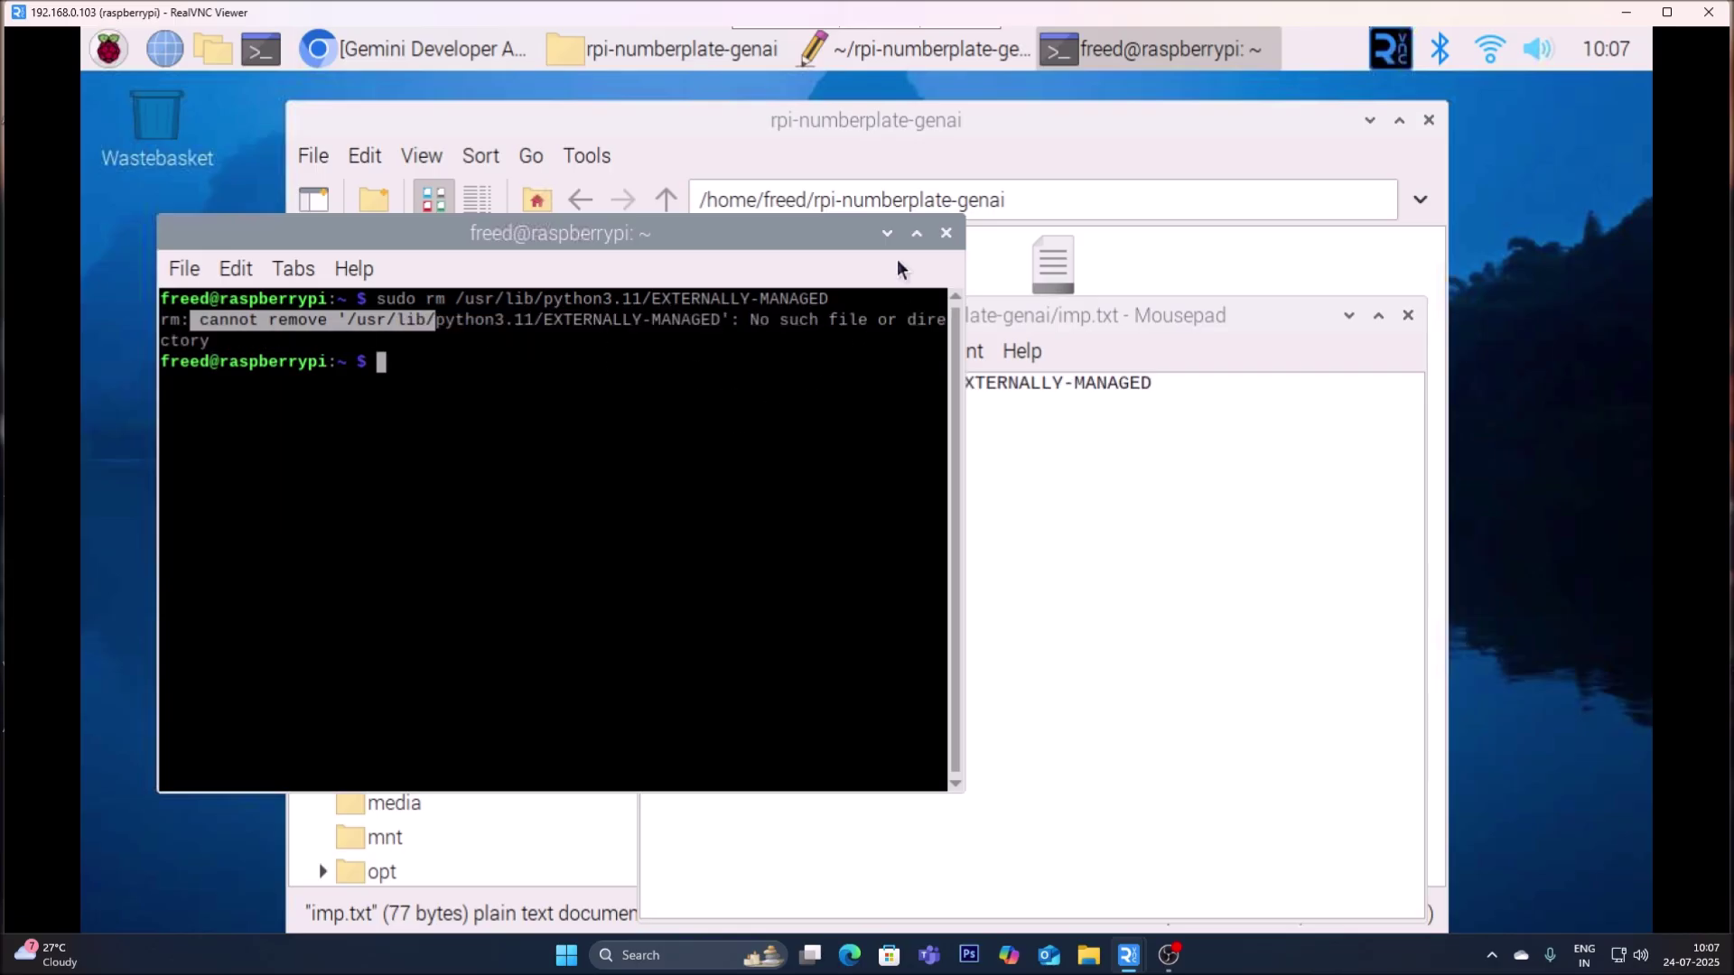
{"action": "left_click", "coordinate": [887, 233]}
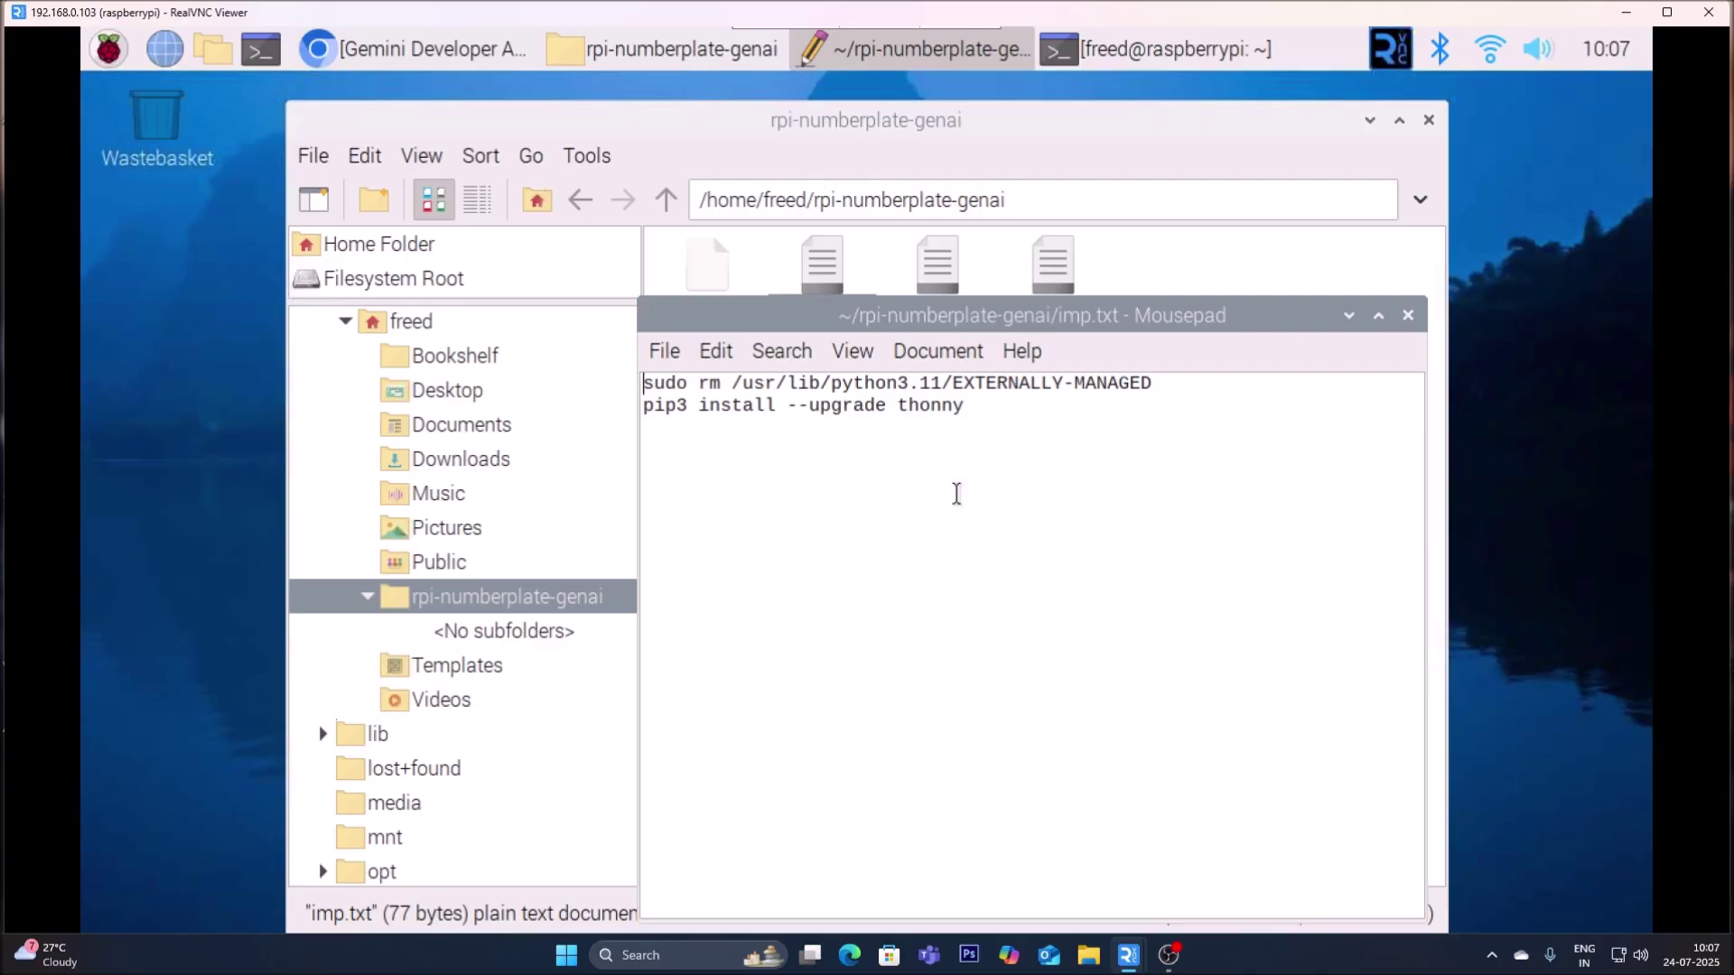
Copy the 'pip3 install --upgrade thonny' line from imp.txt into the terminal and run it.
{"action": "double_click", "coordinate": [933, 407]}
{"action": "triple_click", "coordinate": [933, 407]}
{"action": "right_click", "coordinate": [933, 413]}
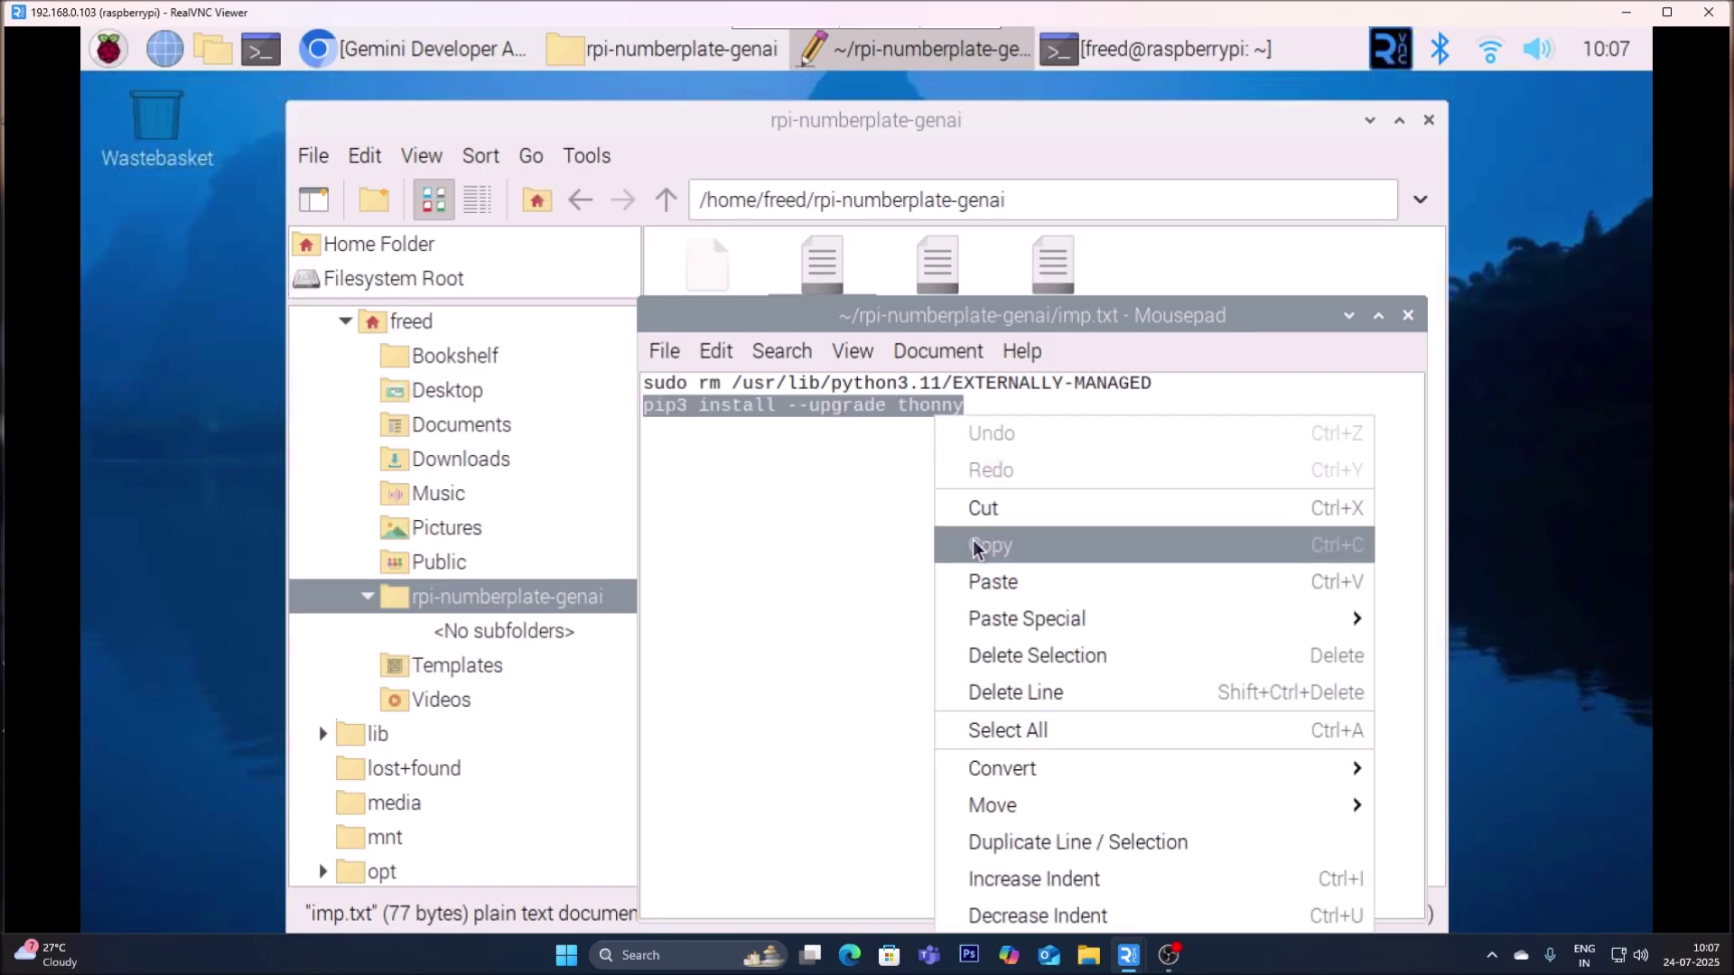
{"action": "left_click", "coordinate": [934, 537]}
{"action": "left_click", "coordinate": [1161, 49]}
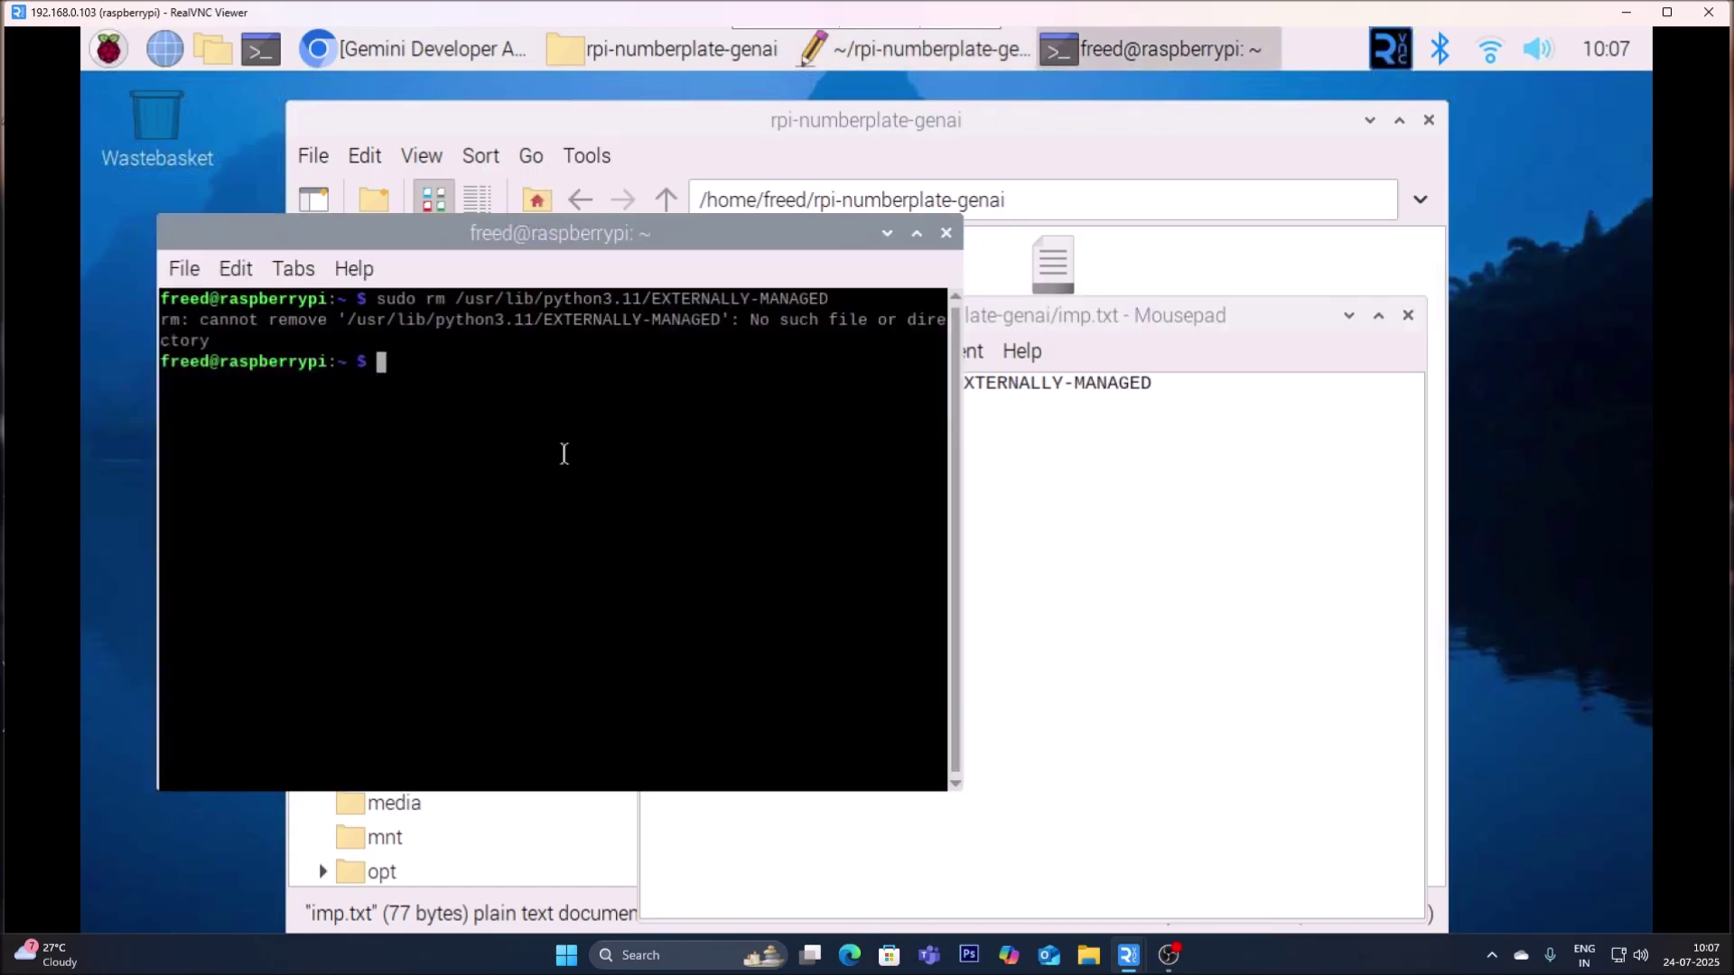
{"action": "right_click", "coordinate": [564, 453]}
{"action": "left_click", "coordinate": [636, 583]}
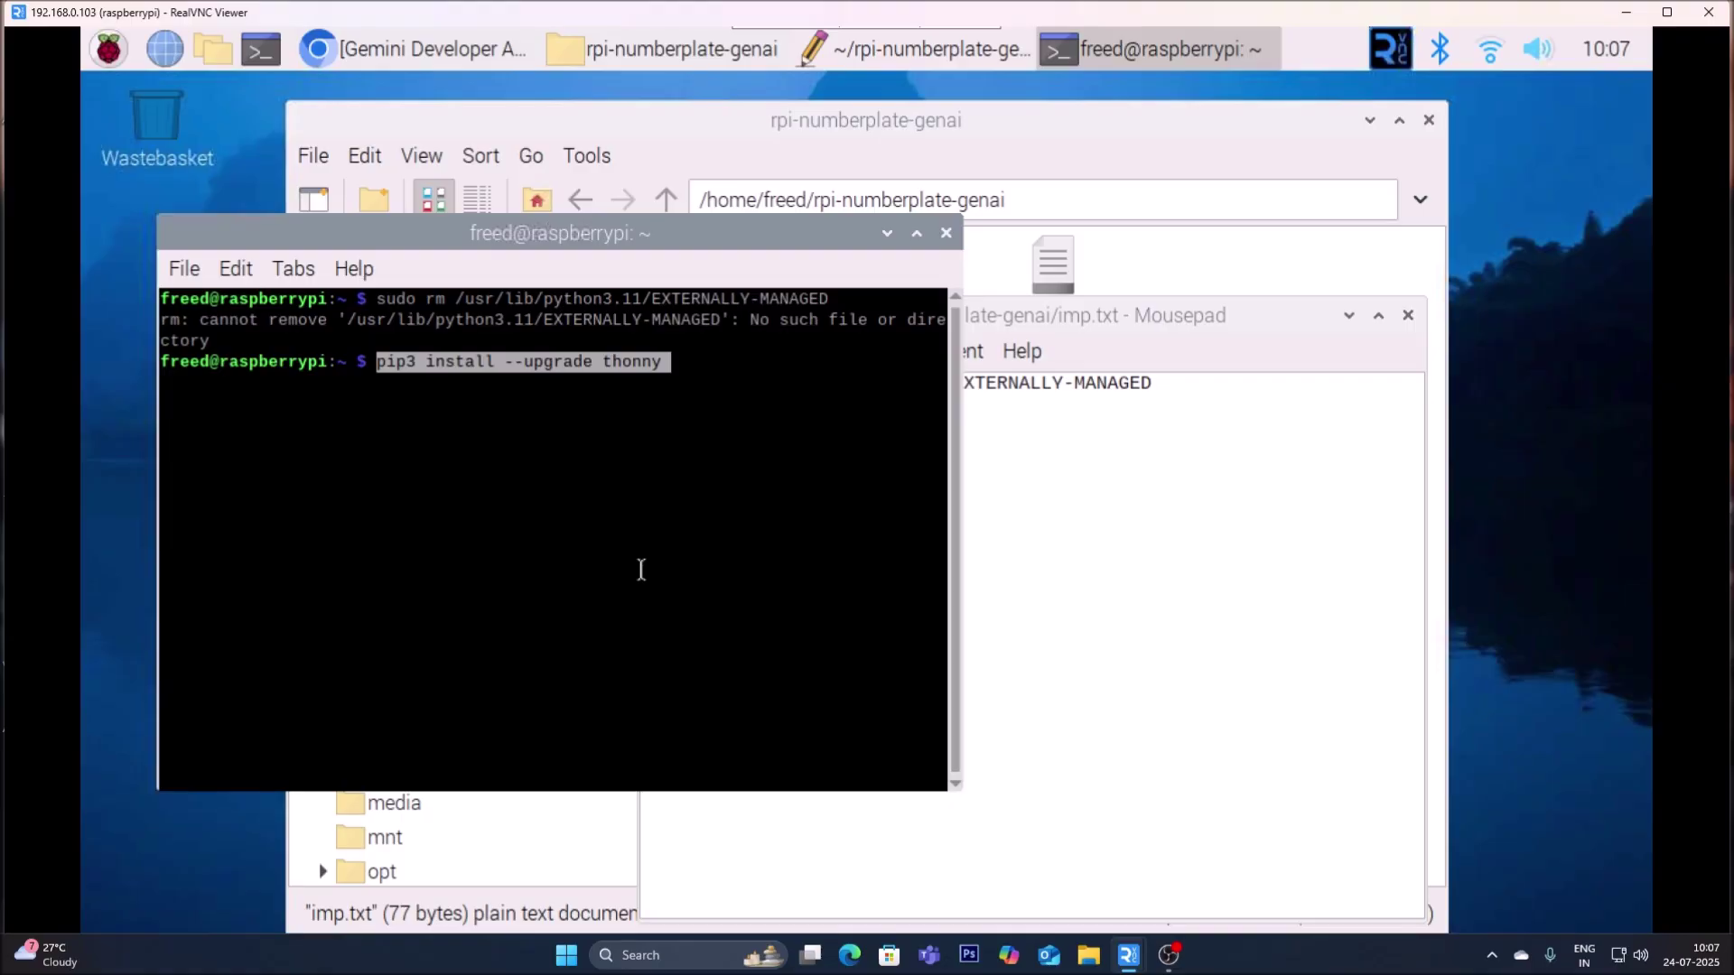
{"action": "key", "text": "Return"}
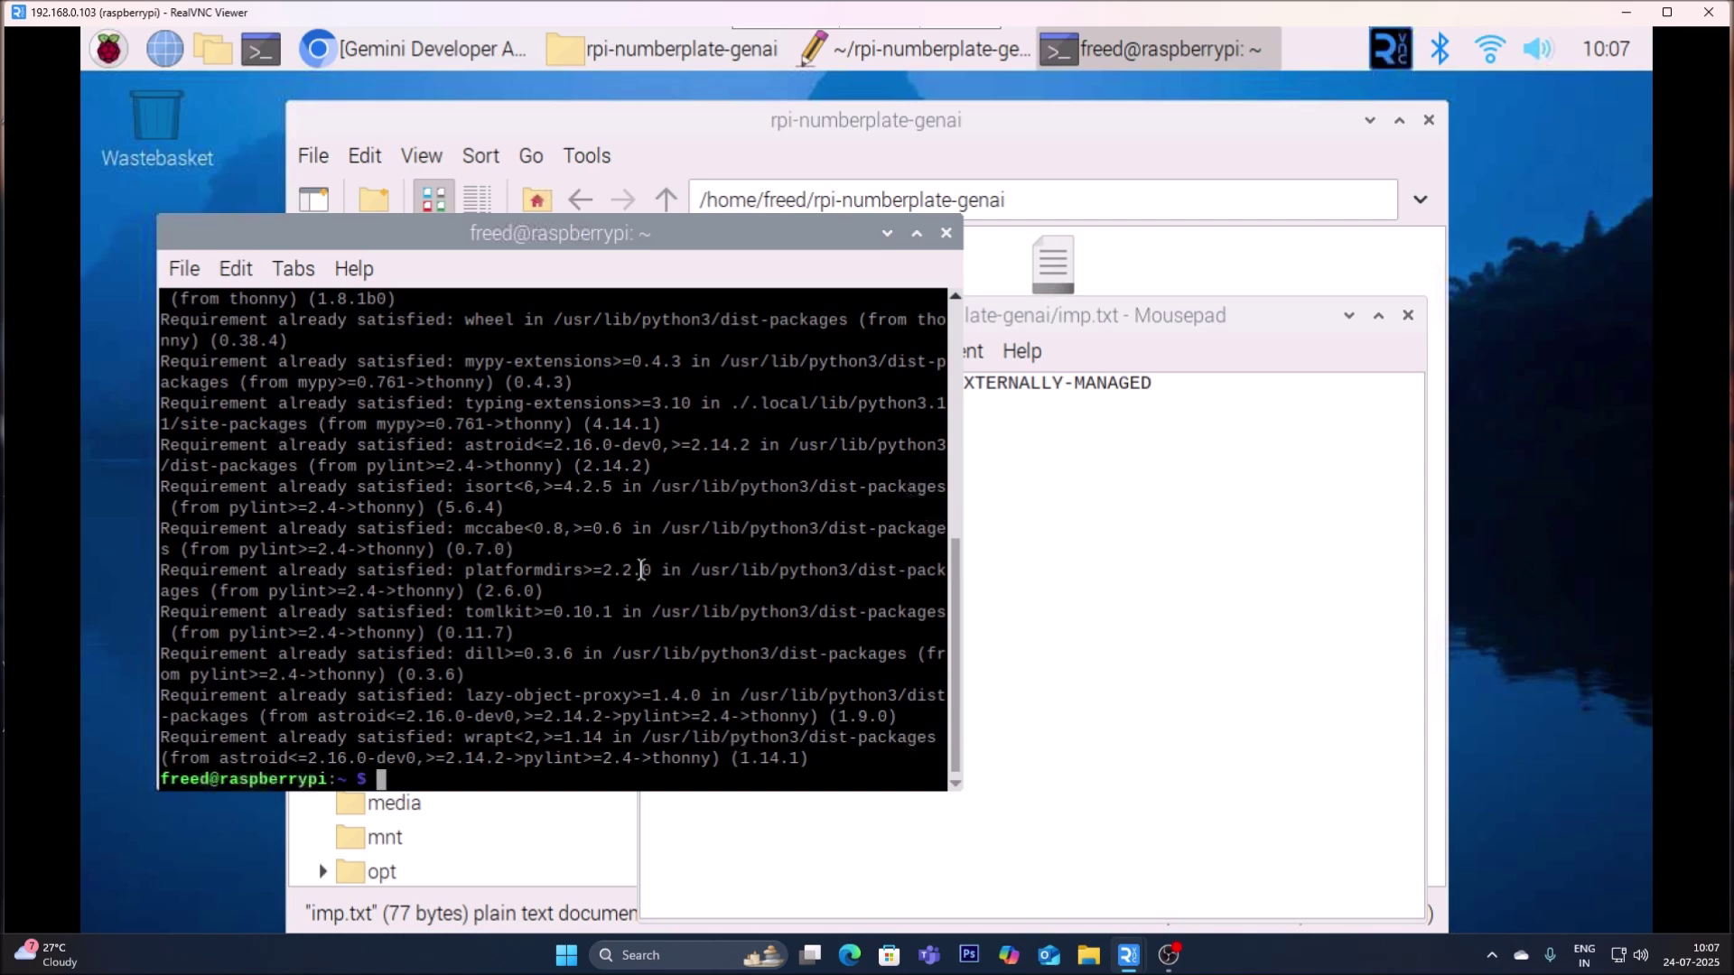
Return to the terminal, run clear, then run ls to list the home folder.
{"action": "left_click", "coordinate": [1117, 479]}
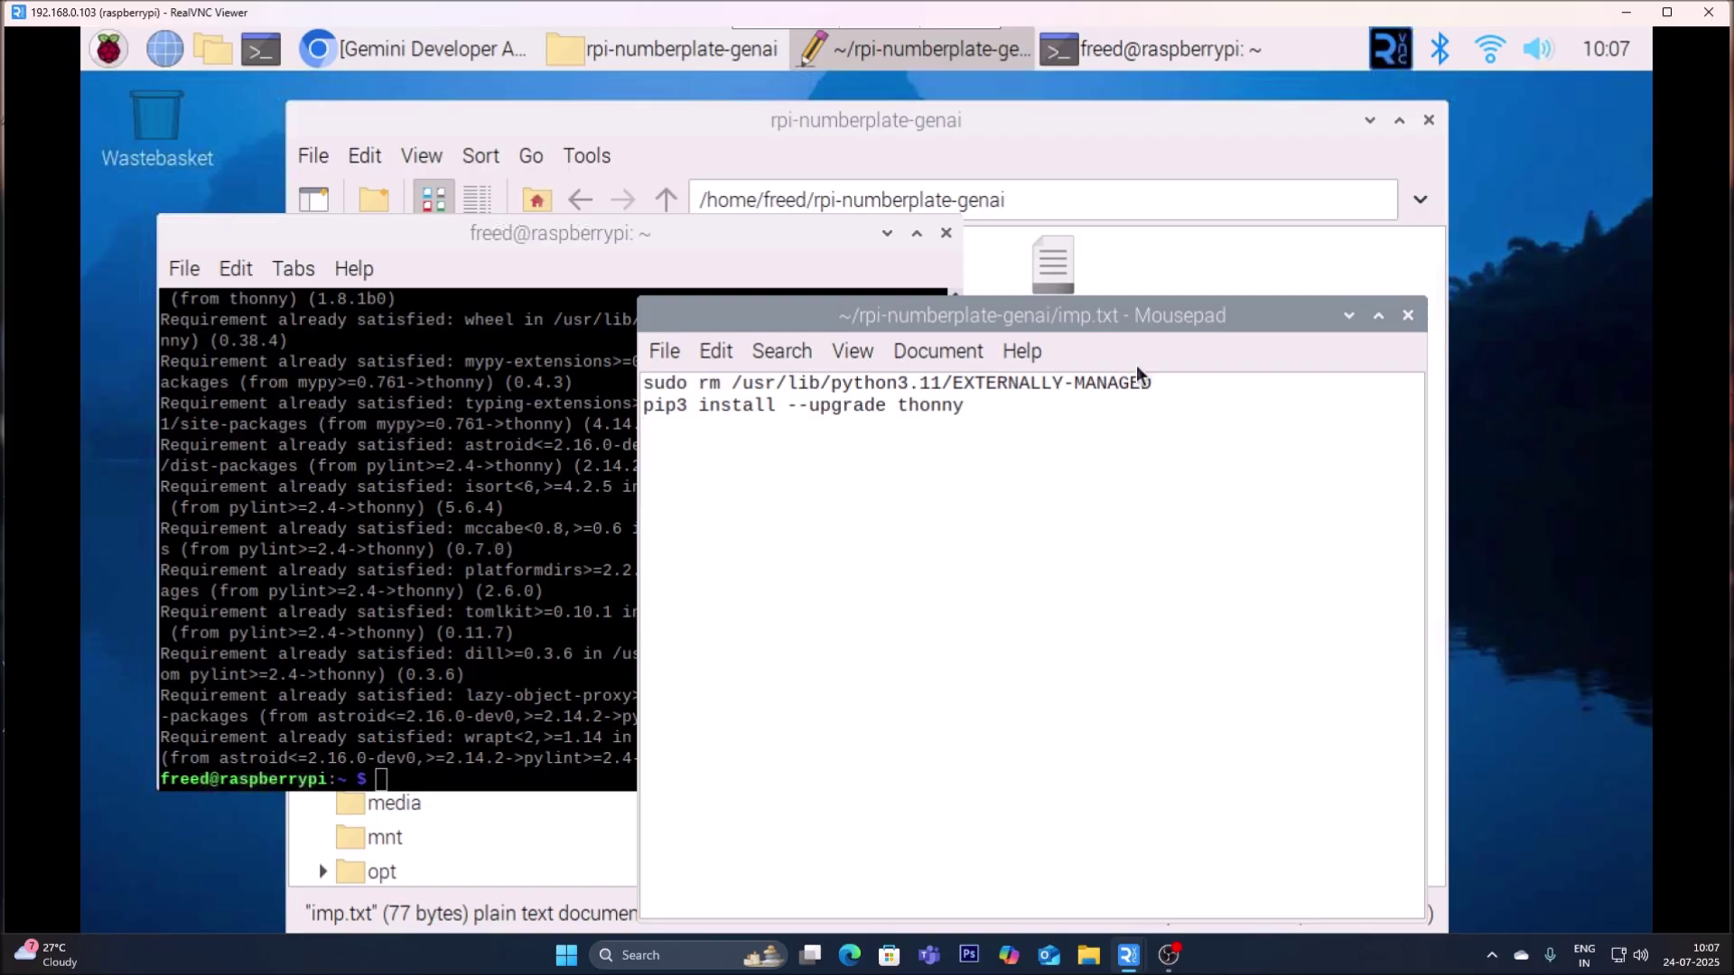
{"action": "left_click", "coordinate": [1208, 285]}
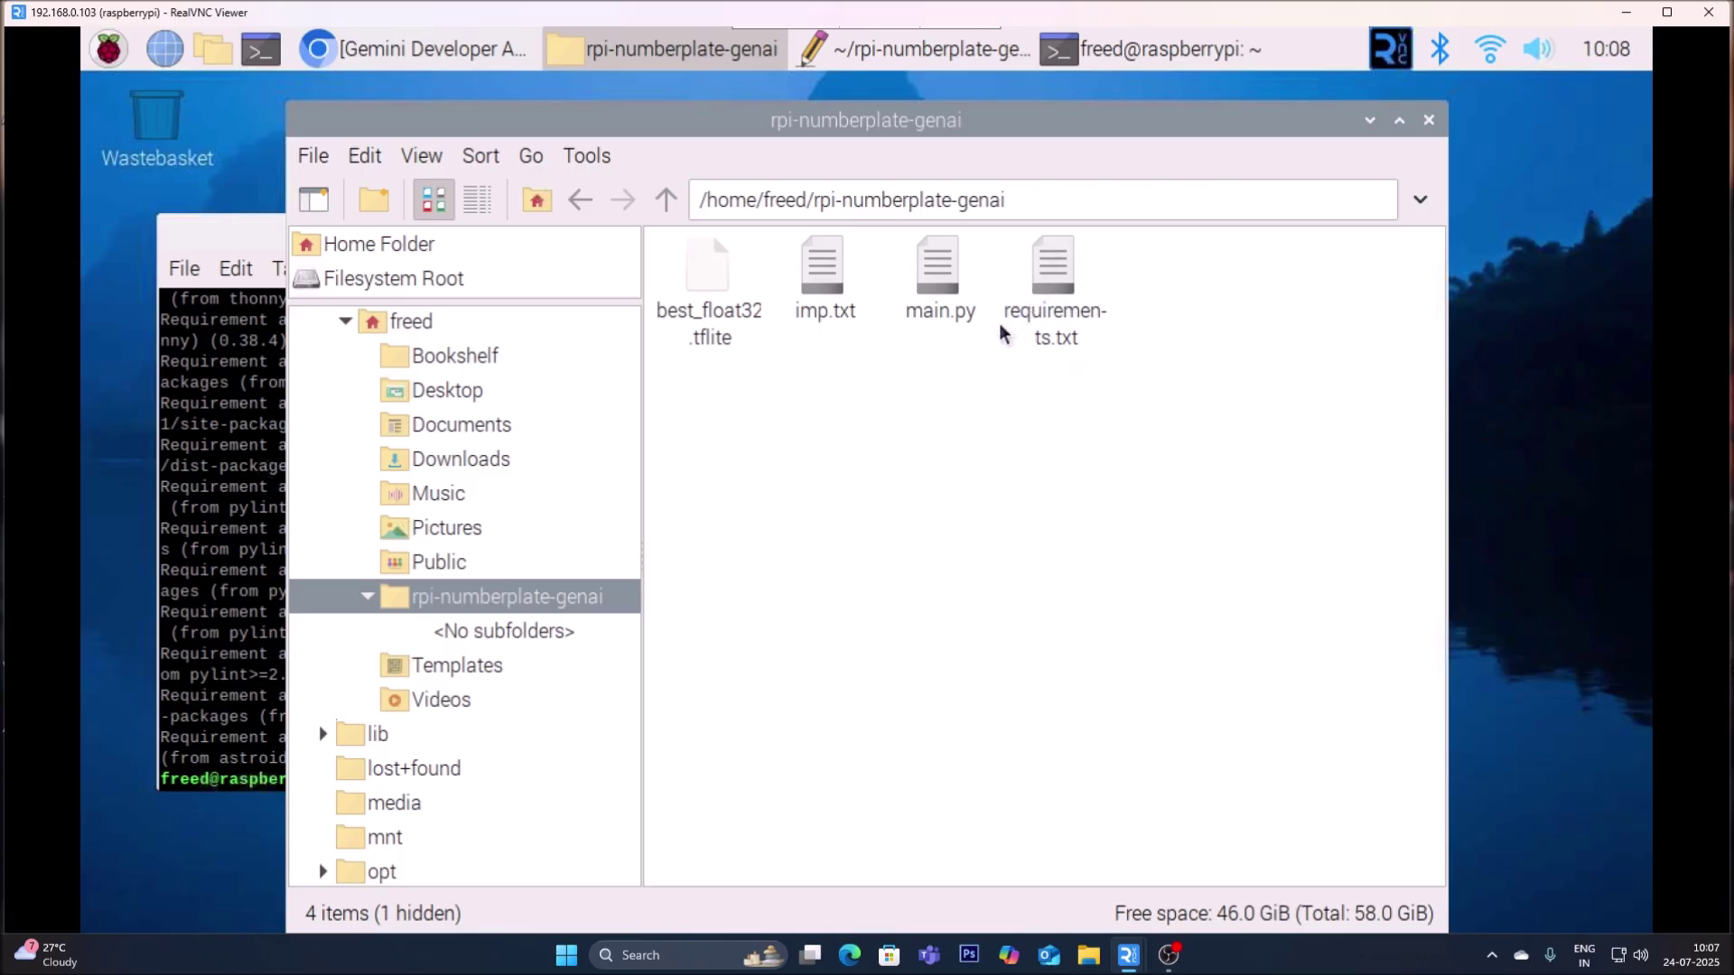
{"action": "left_click", "coordinate": [234, 483]}
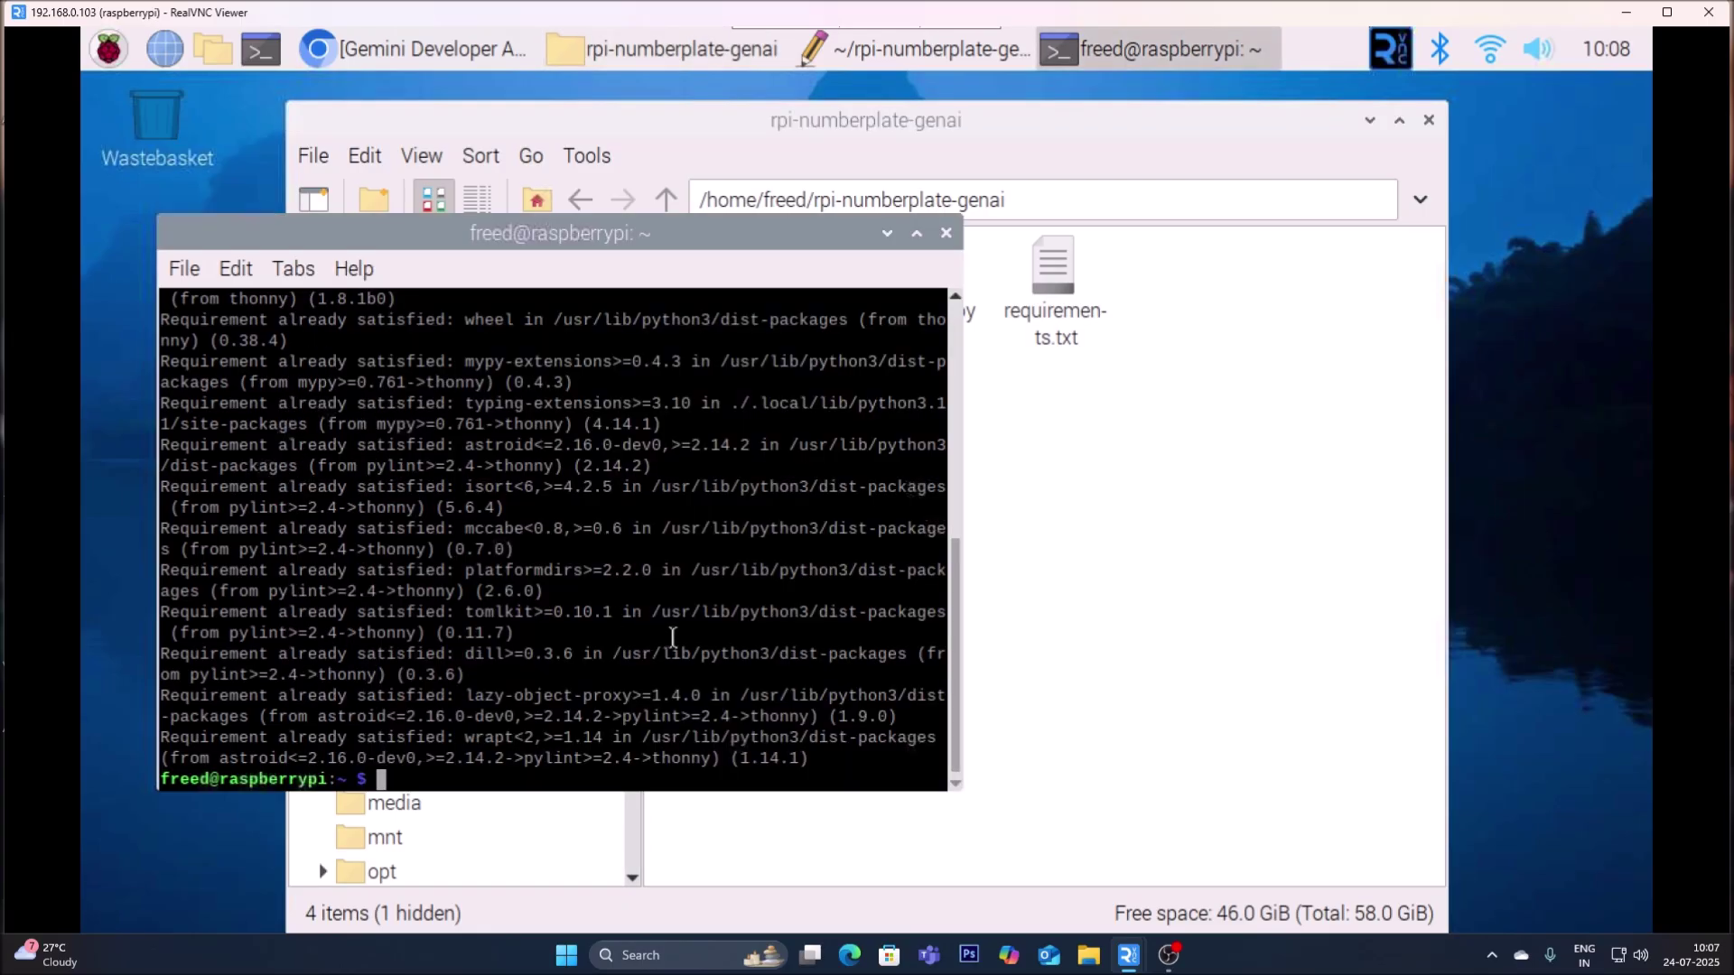
{"action": "type", "text": "clear"}
{"action": "key", "text": "Return"}
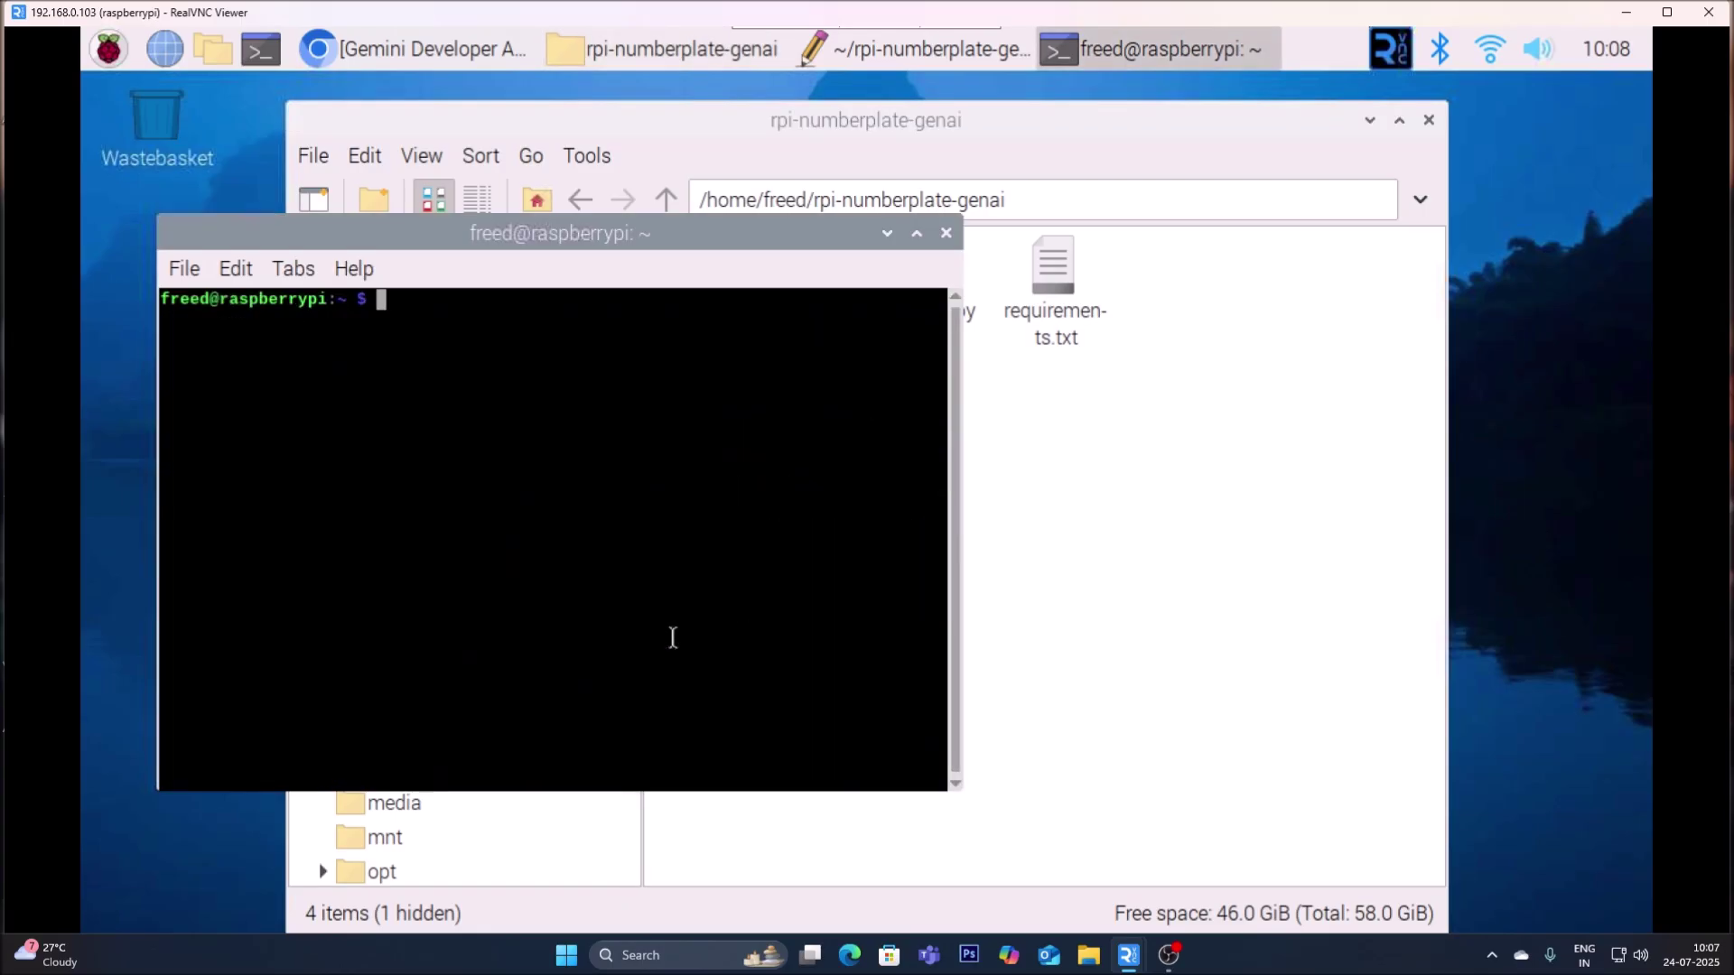
{"action": "type", "text": "ls"}
{"action": "key", "text": "Return"}
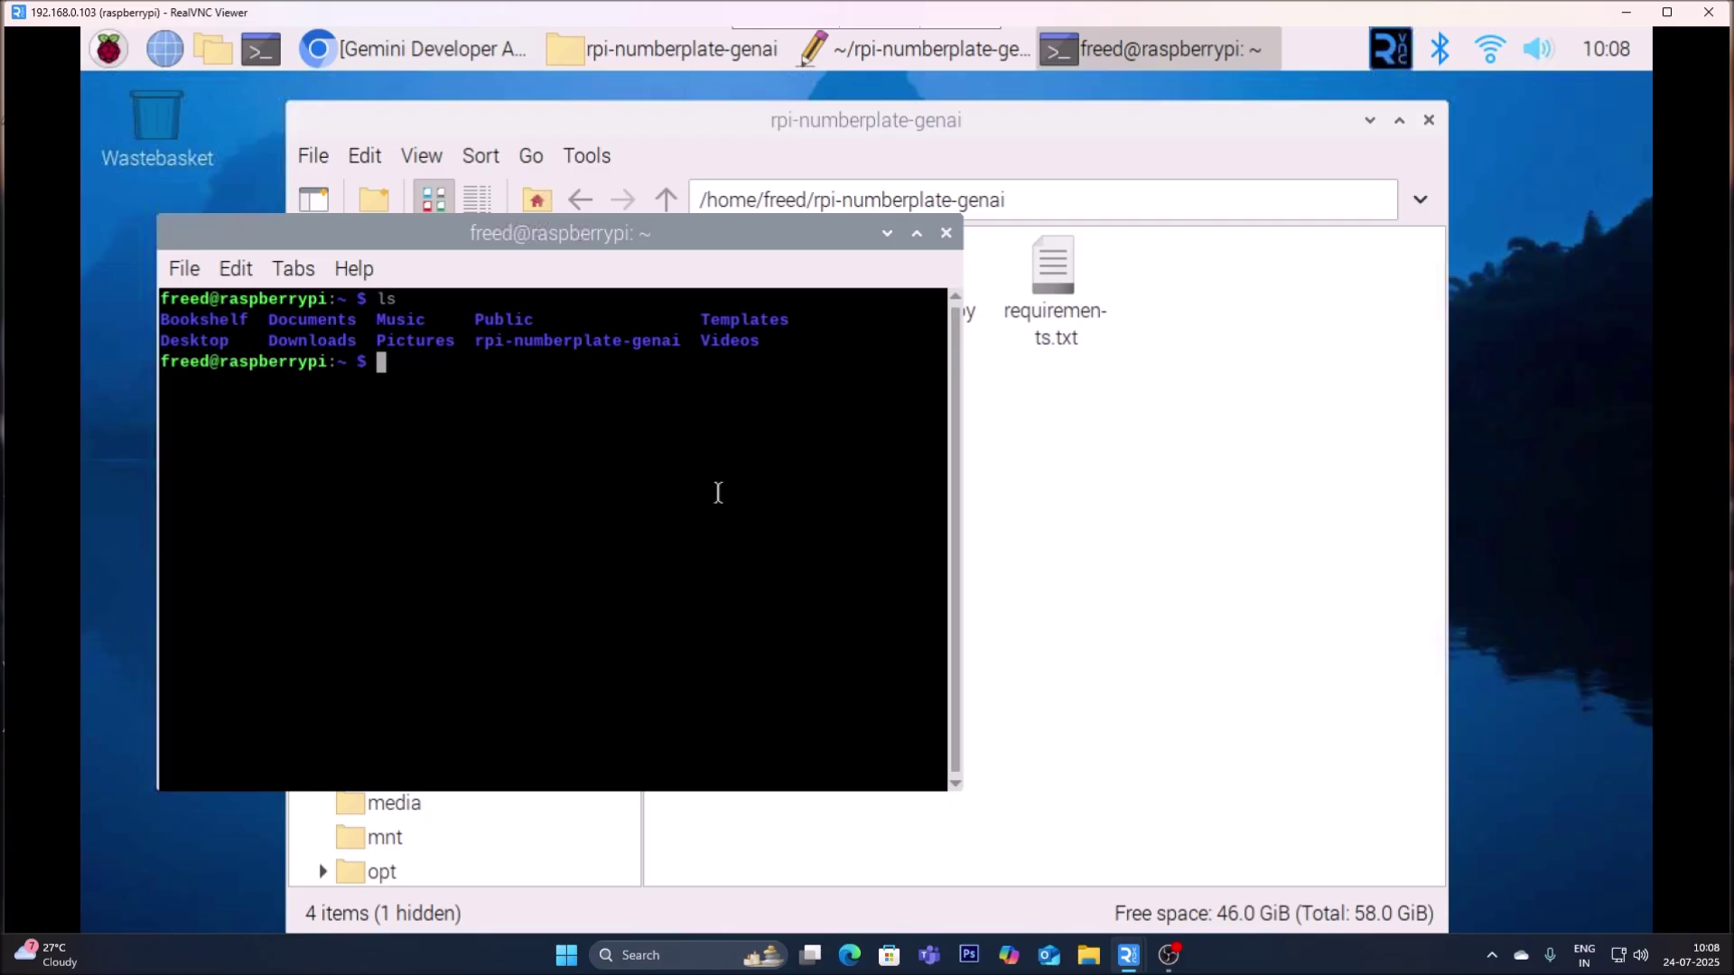
Bring the terminal forward and highlight rpi-numberplate-genai in the ls listing.
{"action": "left_click", "coordinate": [1143, 483]}
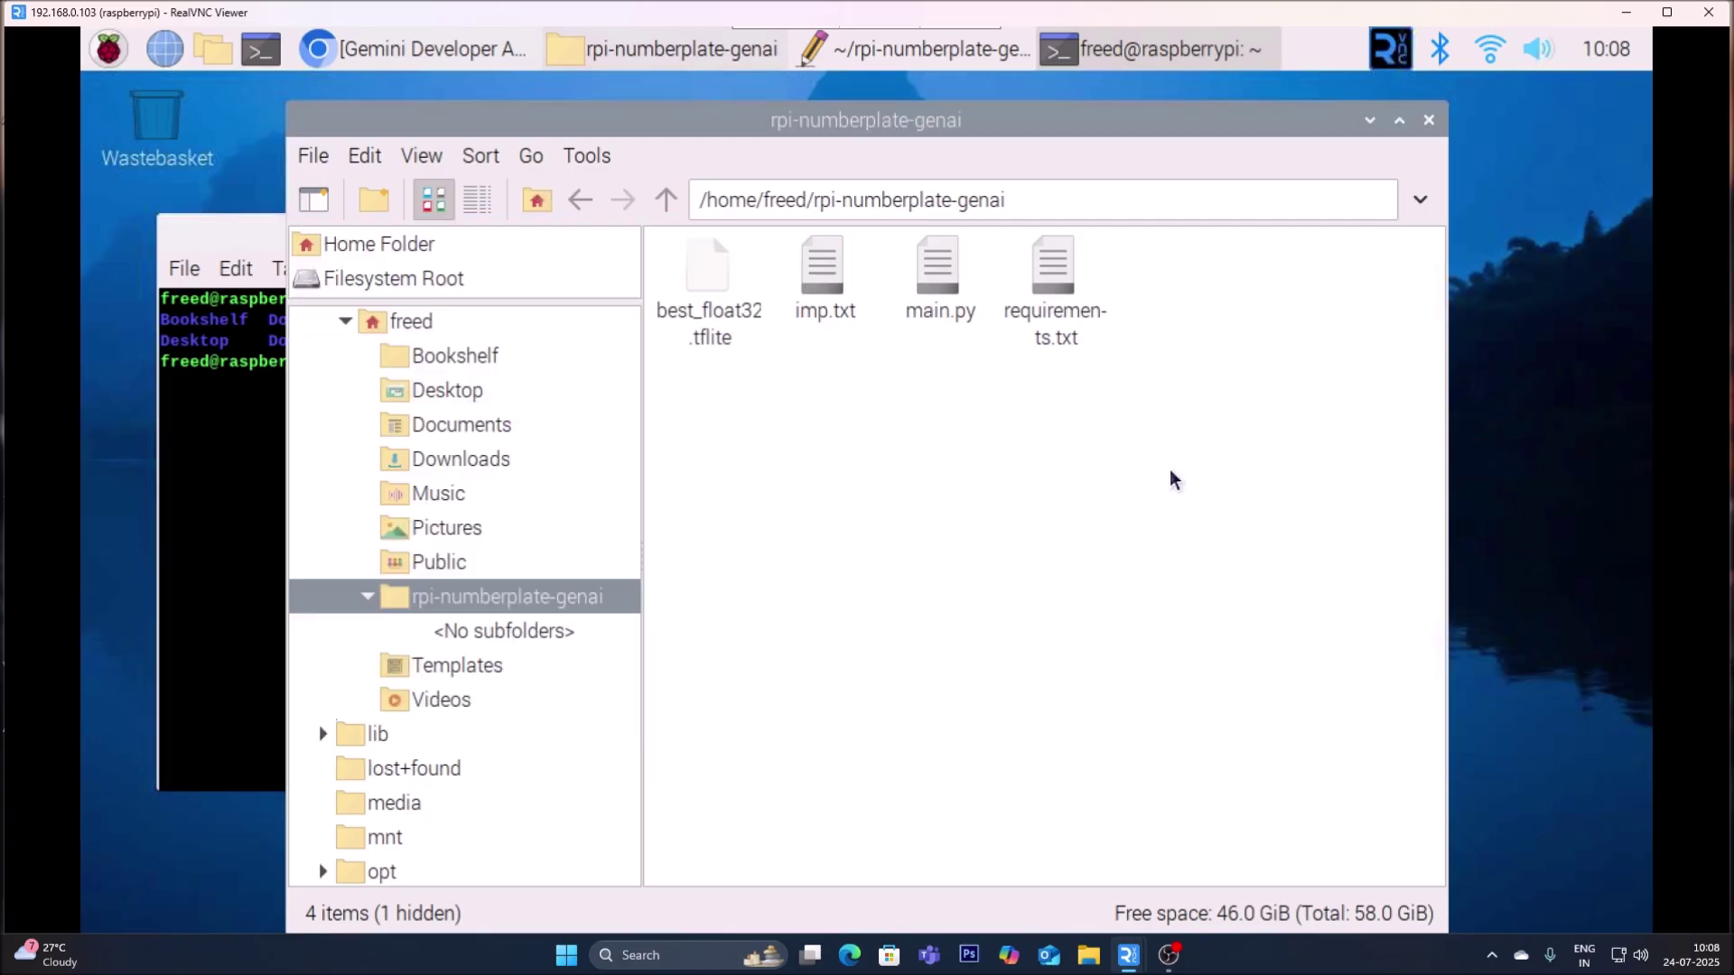
{"action": "right_click", "coordinate": [1170, 478]}
{"action": "left_click", "coordinate": [1174, 666]}
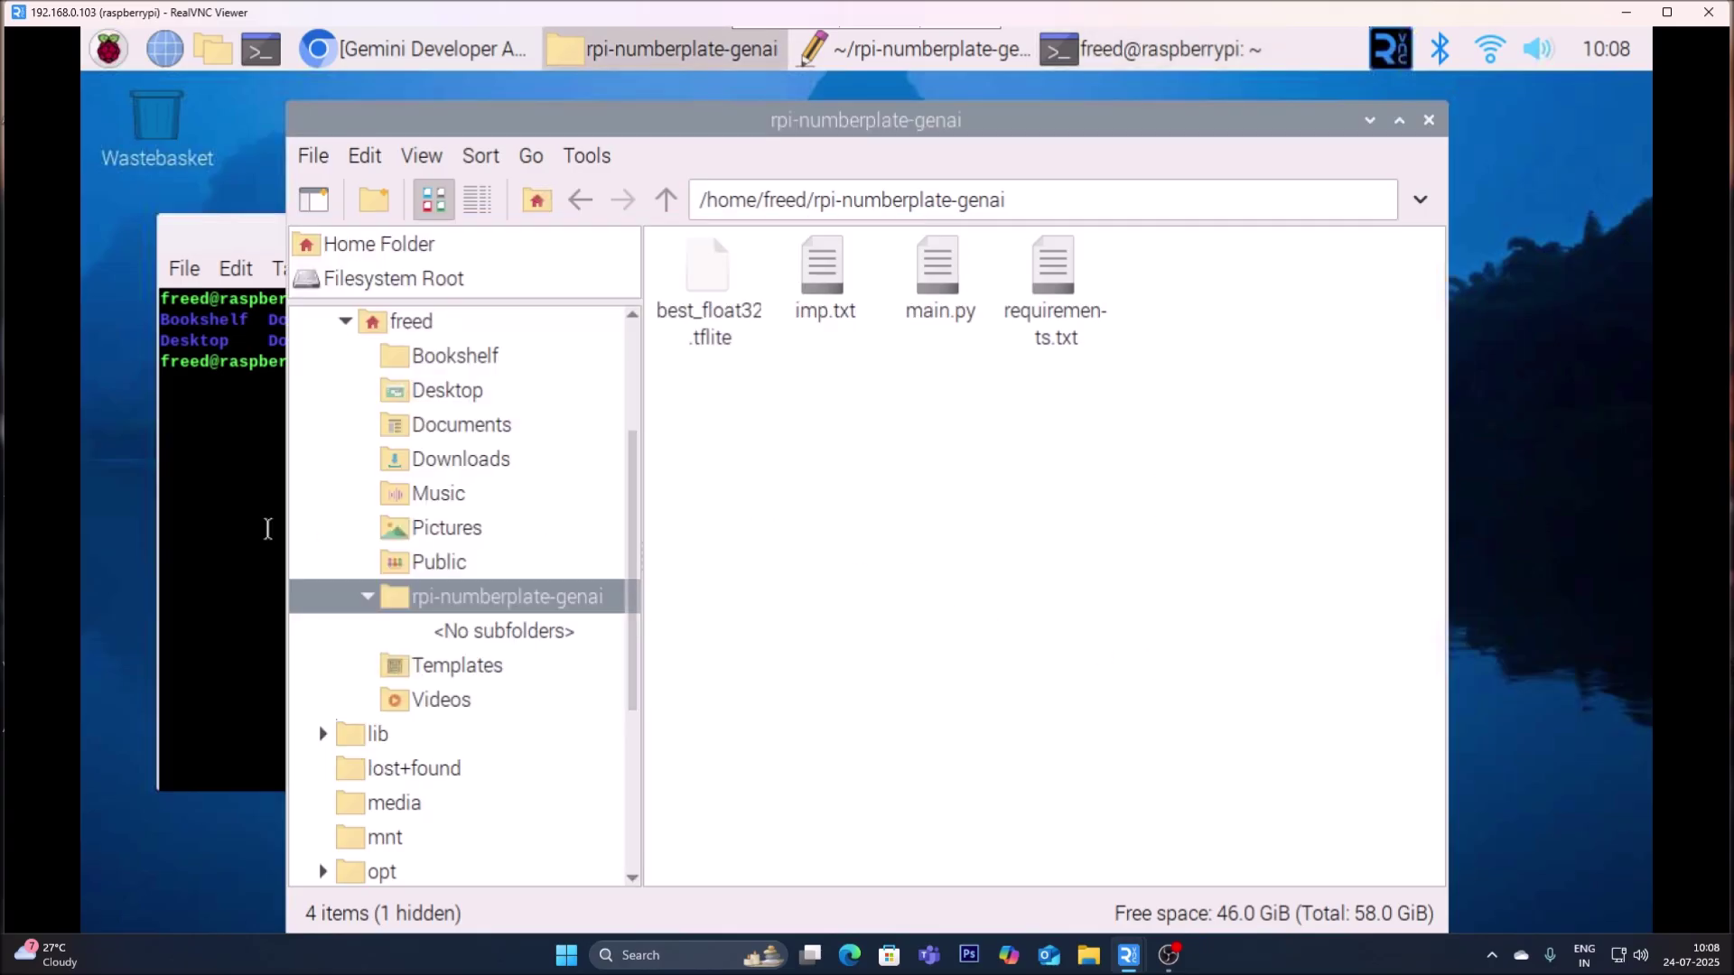
{"action": "left_click", "coordinate": [230, 506]}
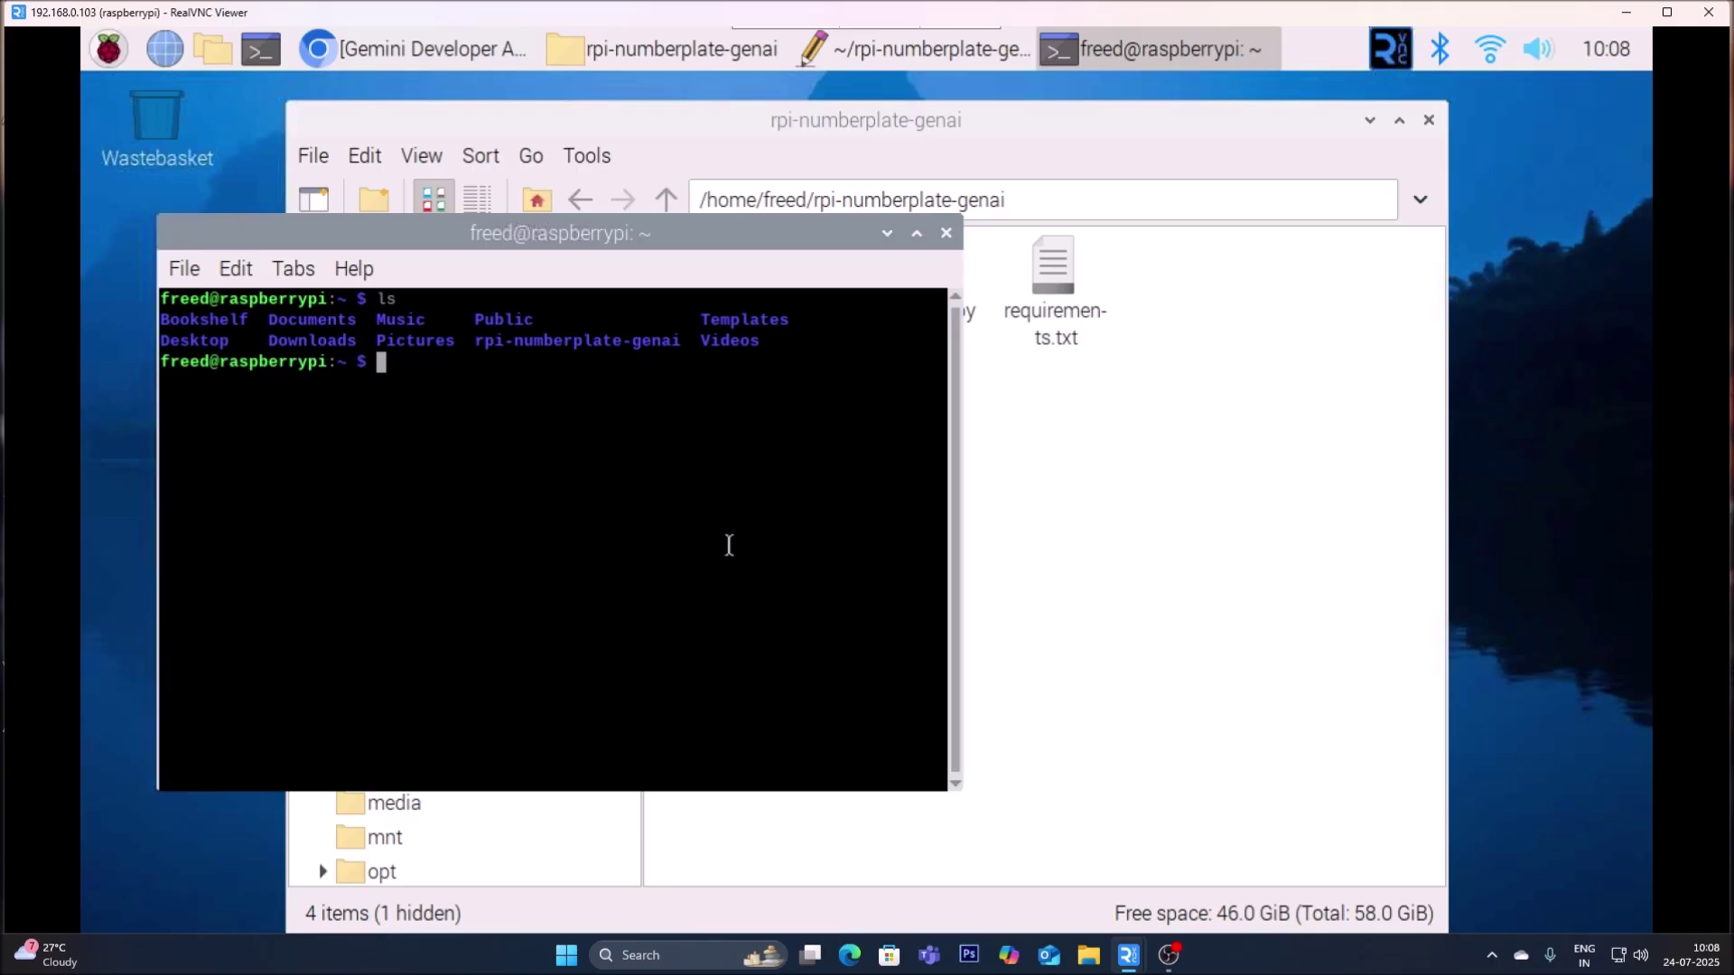
{"action": "left_click_drag", "start_coordinate": [473, 339], "coordinate": [683, 342]}
{"action": "left_click", "coordinate": [602, 456]}
Change into rpi-numberplate-genai with cd, list its files, and begin typing 'pip3 install -r req'.
{"action": "type", "text": "cd rpi"}
{"action": "key", "text": "Tab"}
{"action": "key", "text": "Return"}
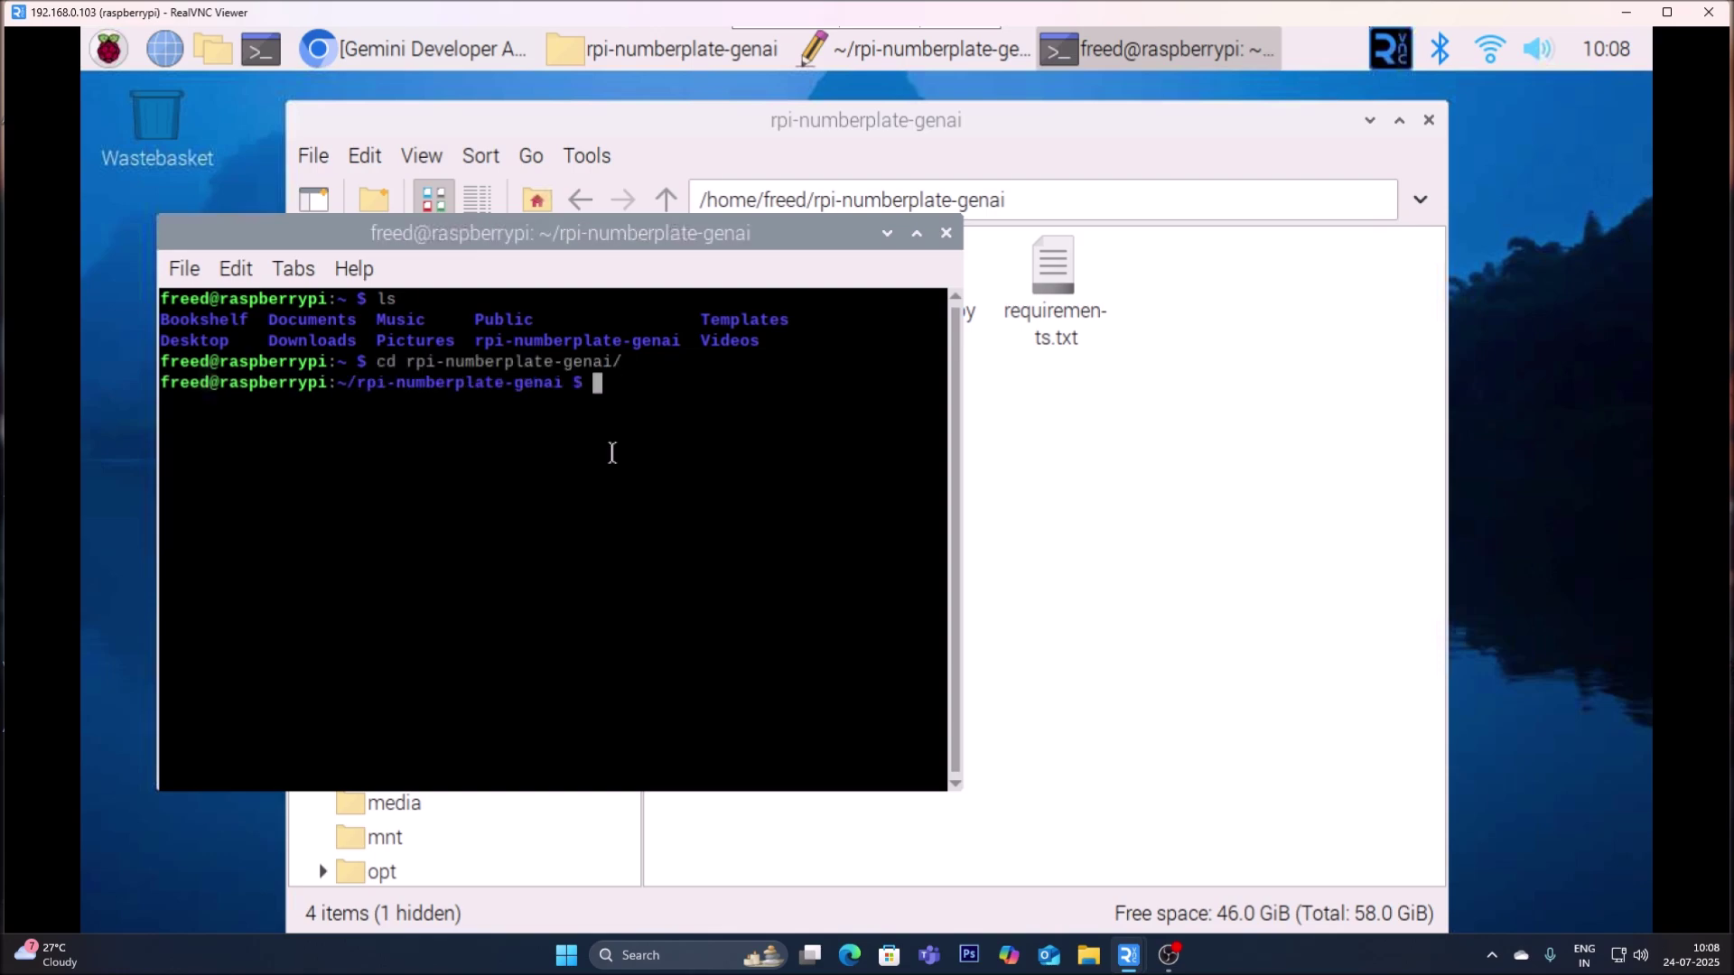
{"action": "type", "text": "ls"}
{"action": "key", "text": "Return"}
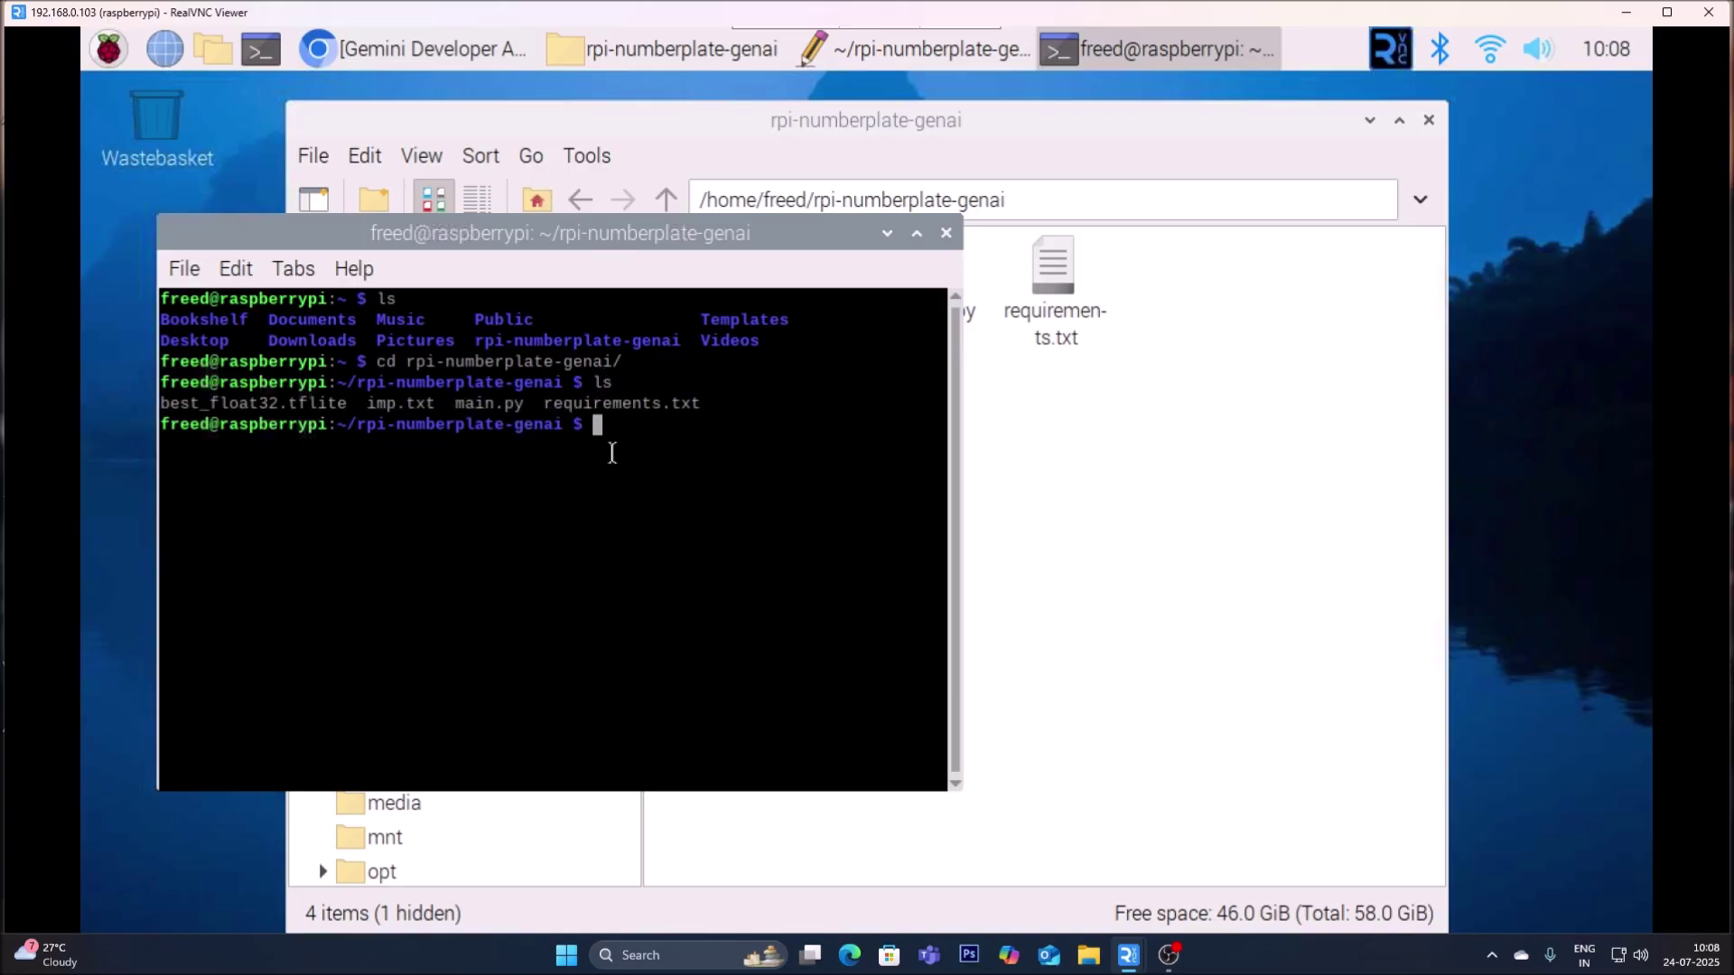
{"action": "left_click_drag", "start_coordinate": [543, 410], "coordinate": [700, 403]}
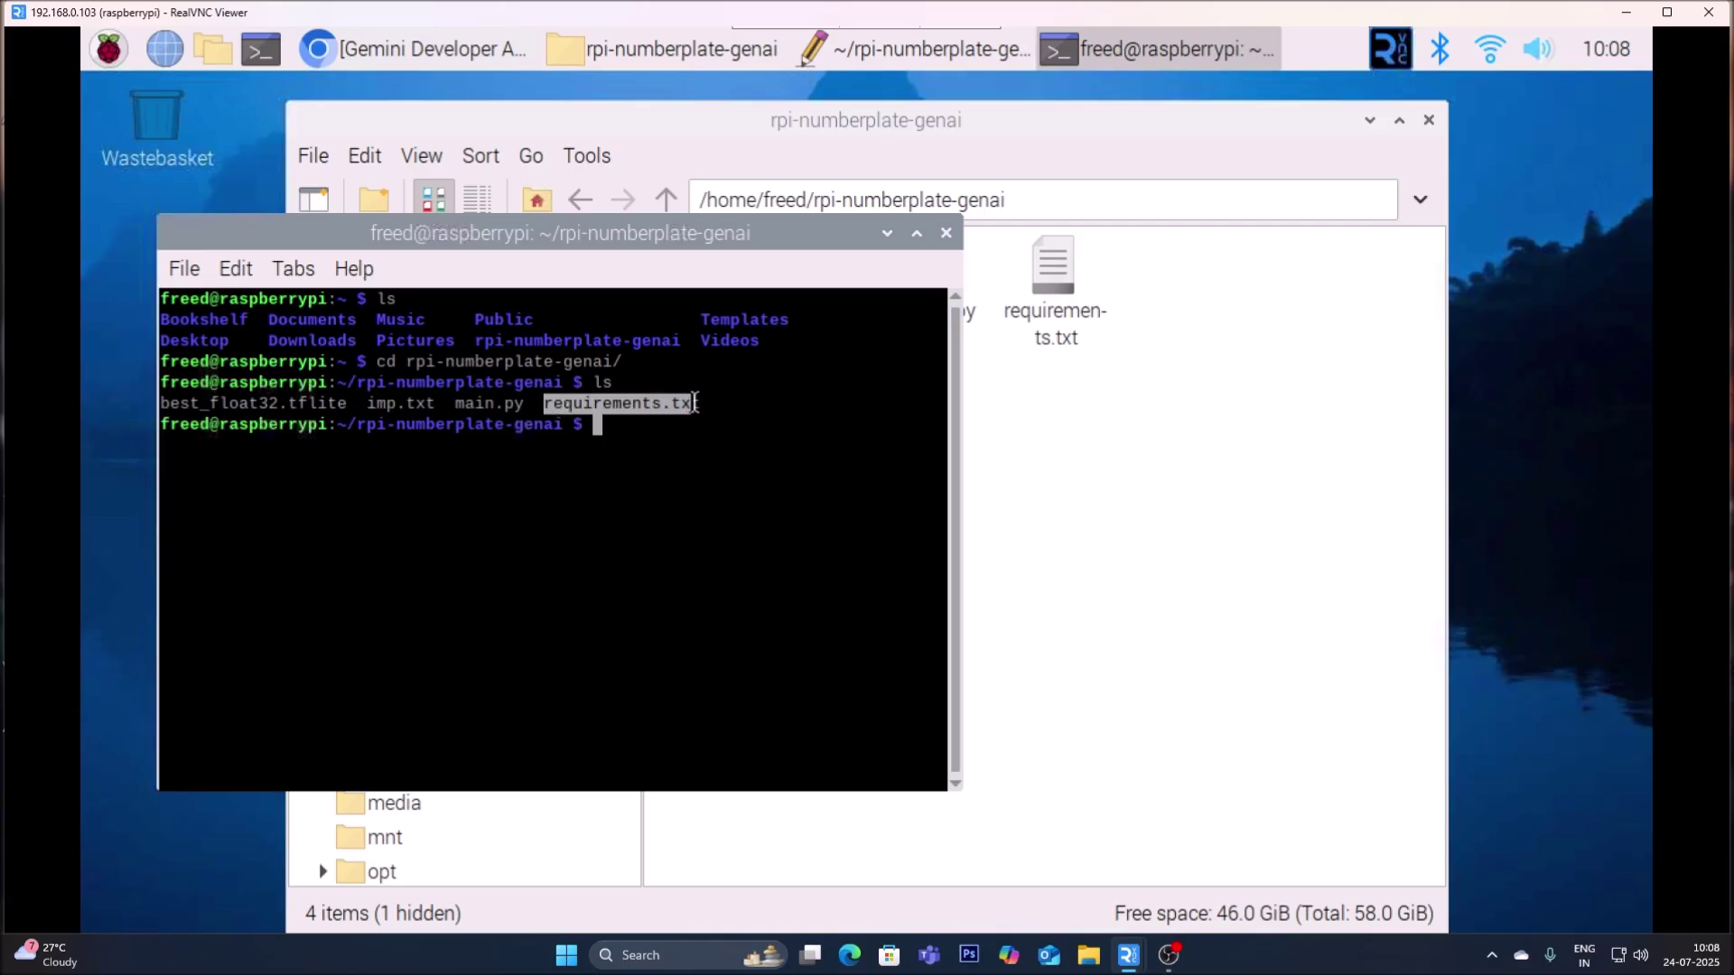
{"action": "left_click", "coordinate": [714, 502]}
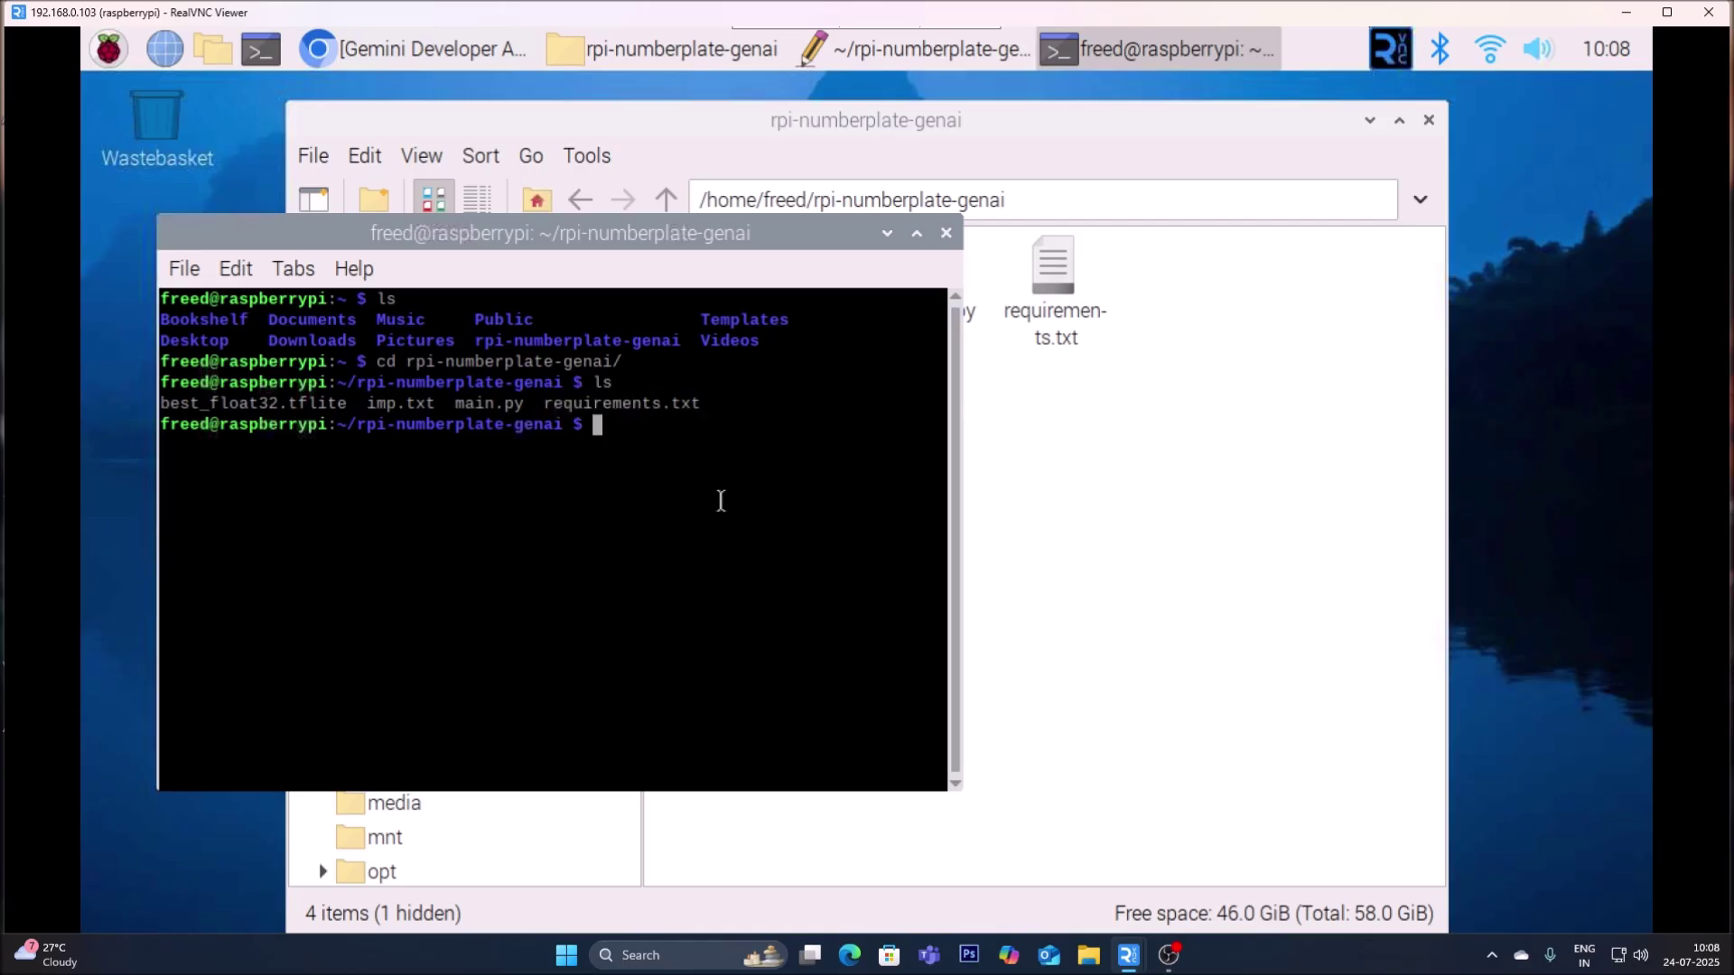
{"action": "type", "text": "pip3 install -r req"}
Run 'pip3 install -r requirements.txt', then clear the terminal after correcting the 'clera' typo.
{"action": "key", "text": "Tab"}
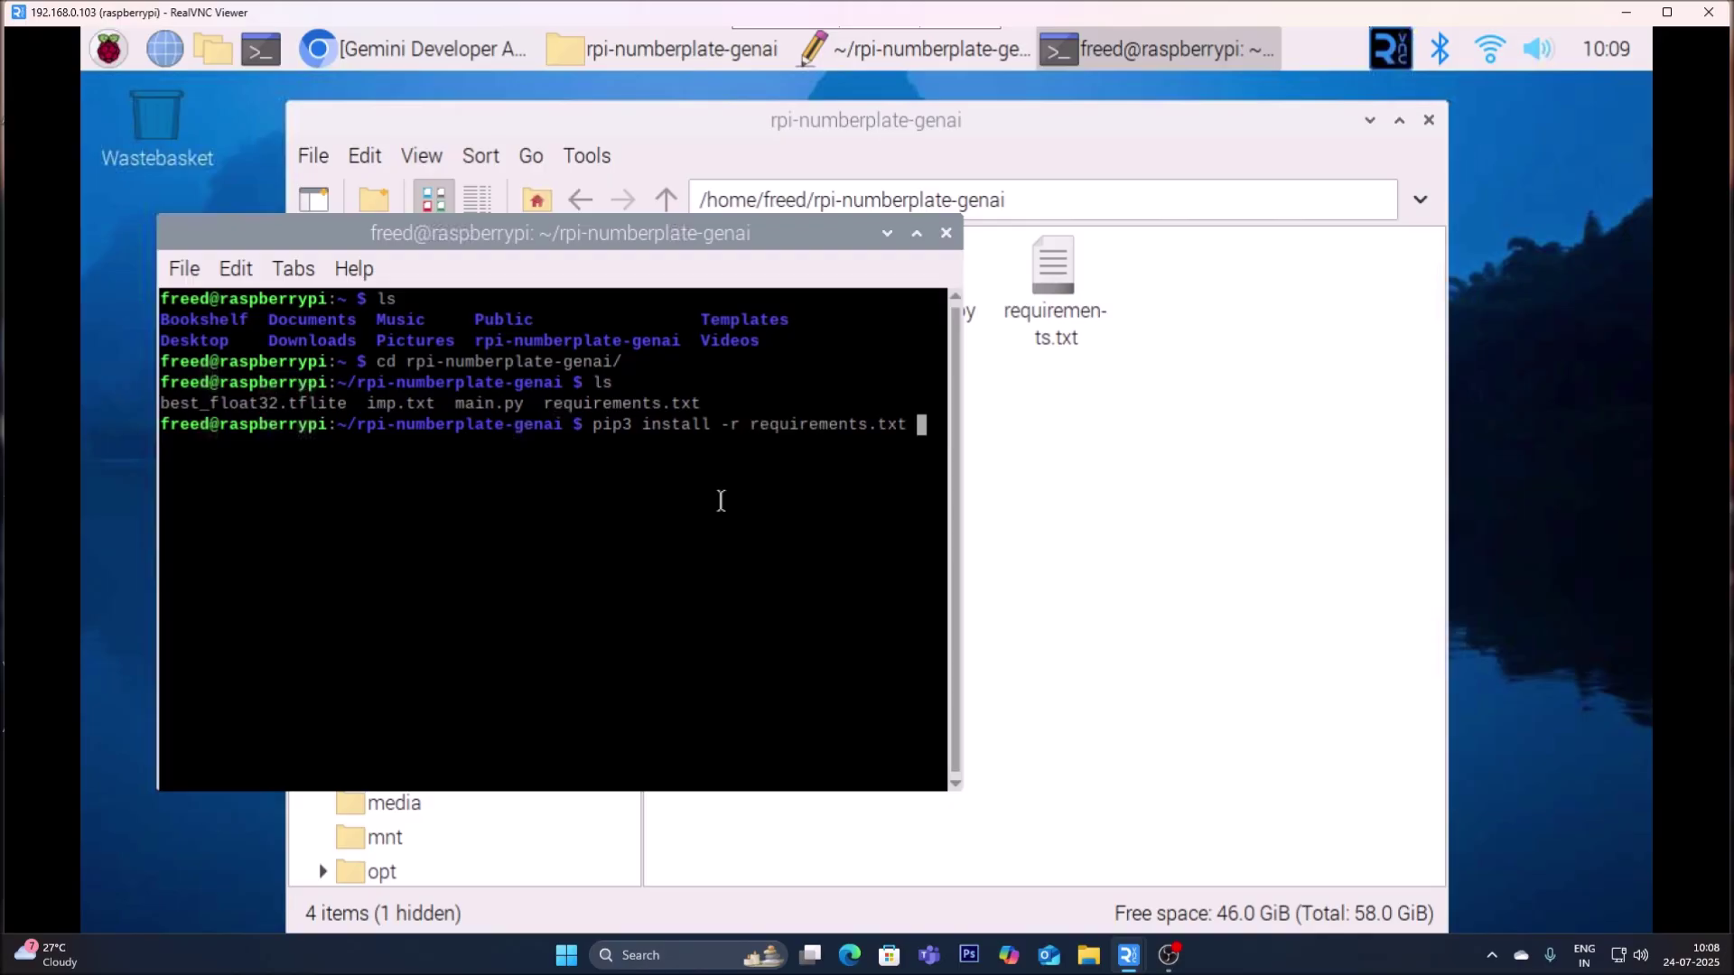
{"action": "key", "text": "Return"}
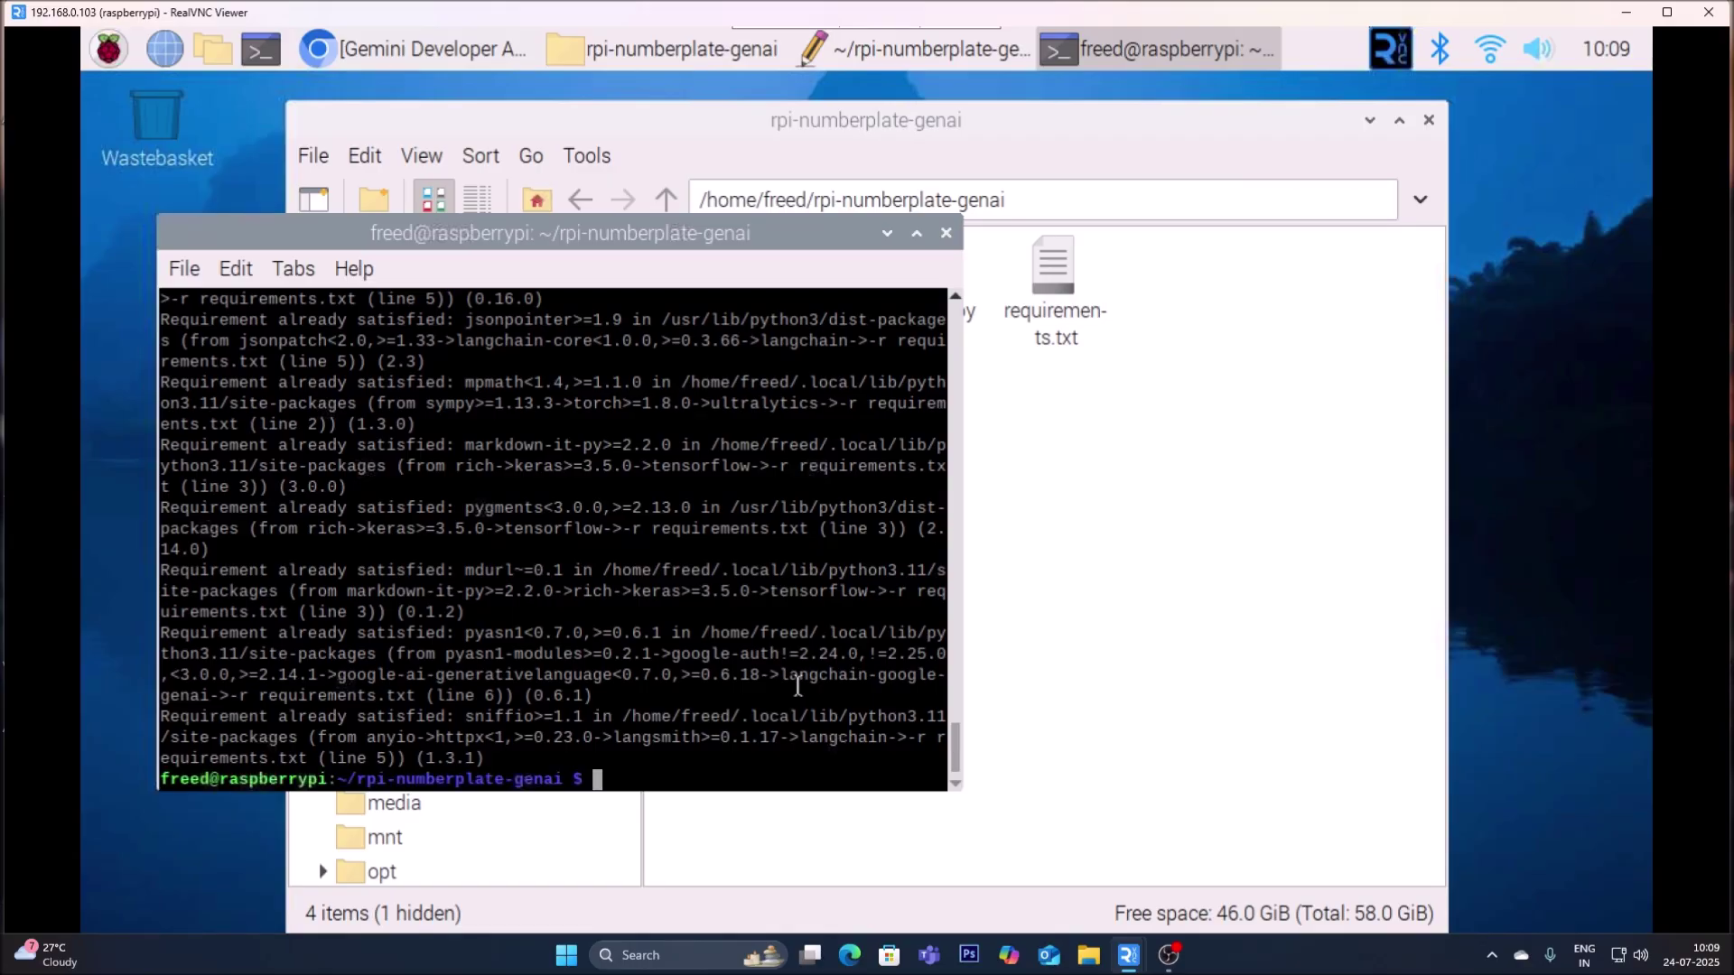
{"action": "type", "text": "clera"}
{"action": "key", "text": "Return"}
{"action": "type", "text": "clear"}
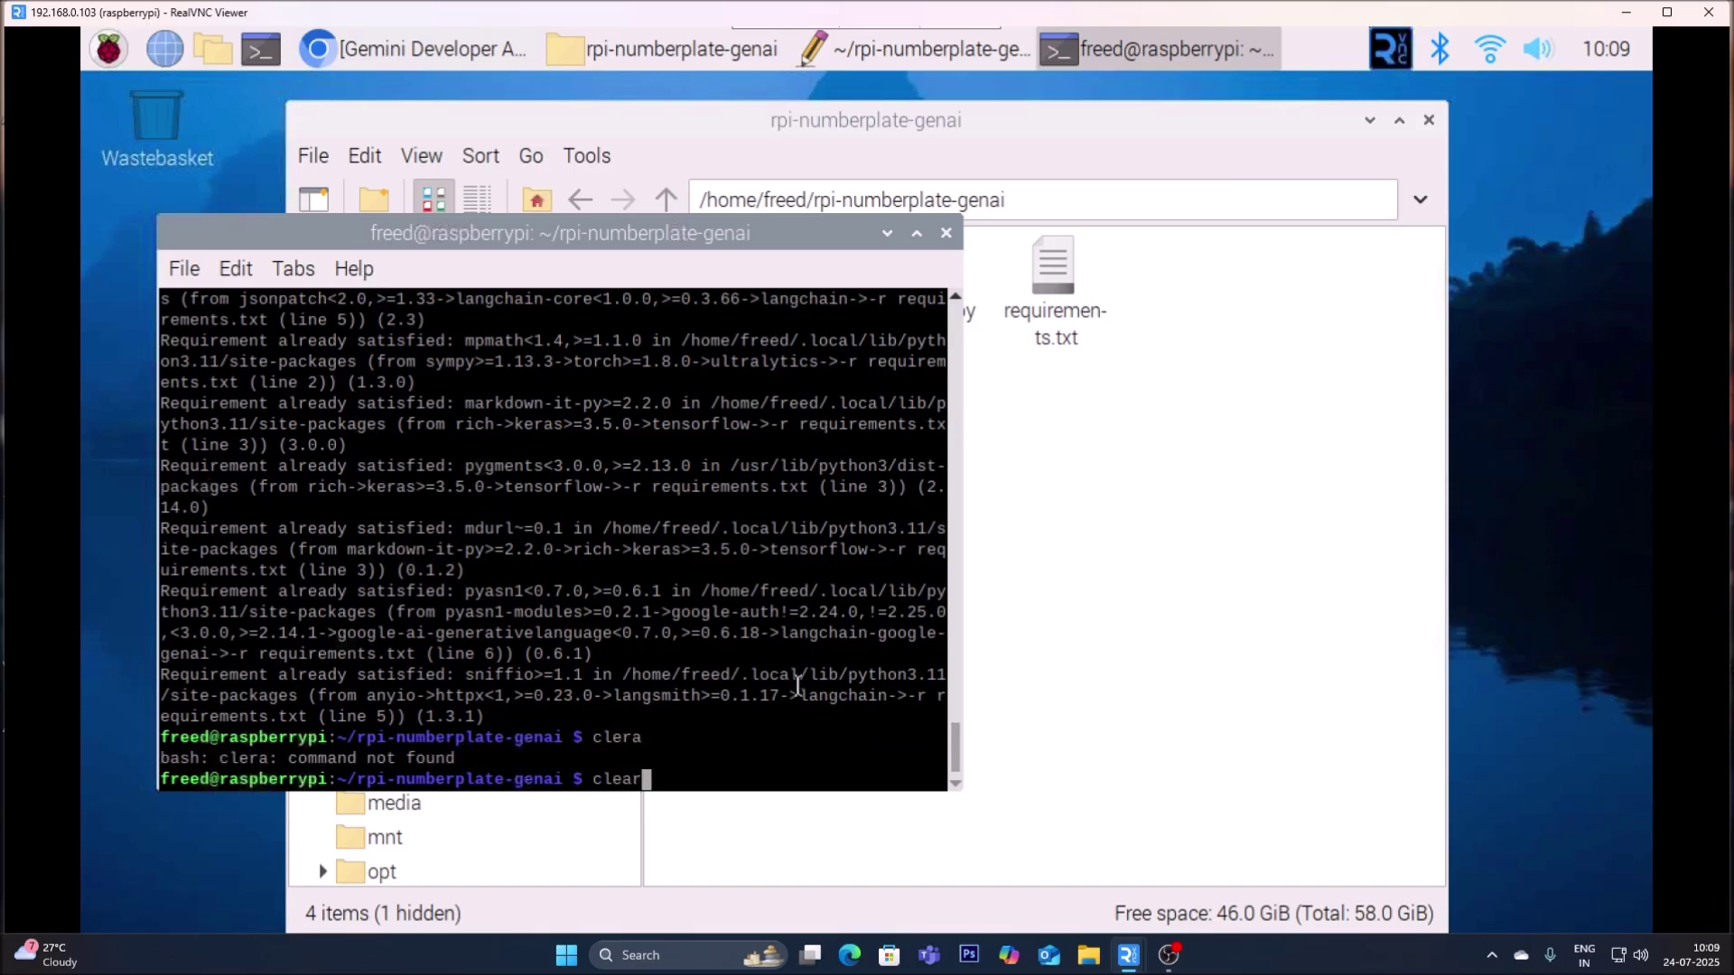
{"action": "key", "text": "Return"}
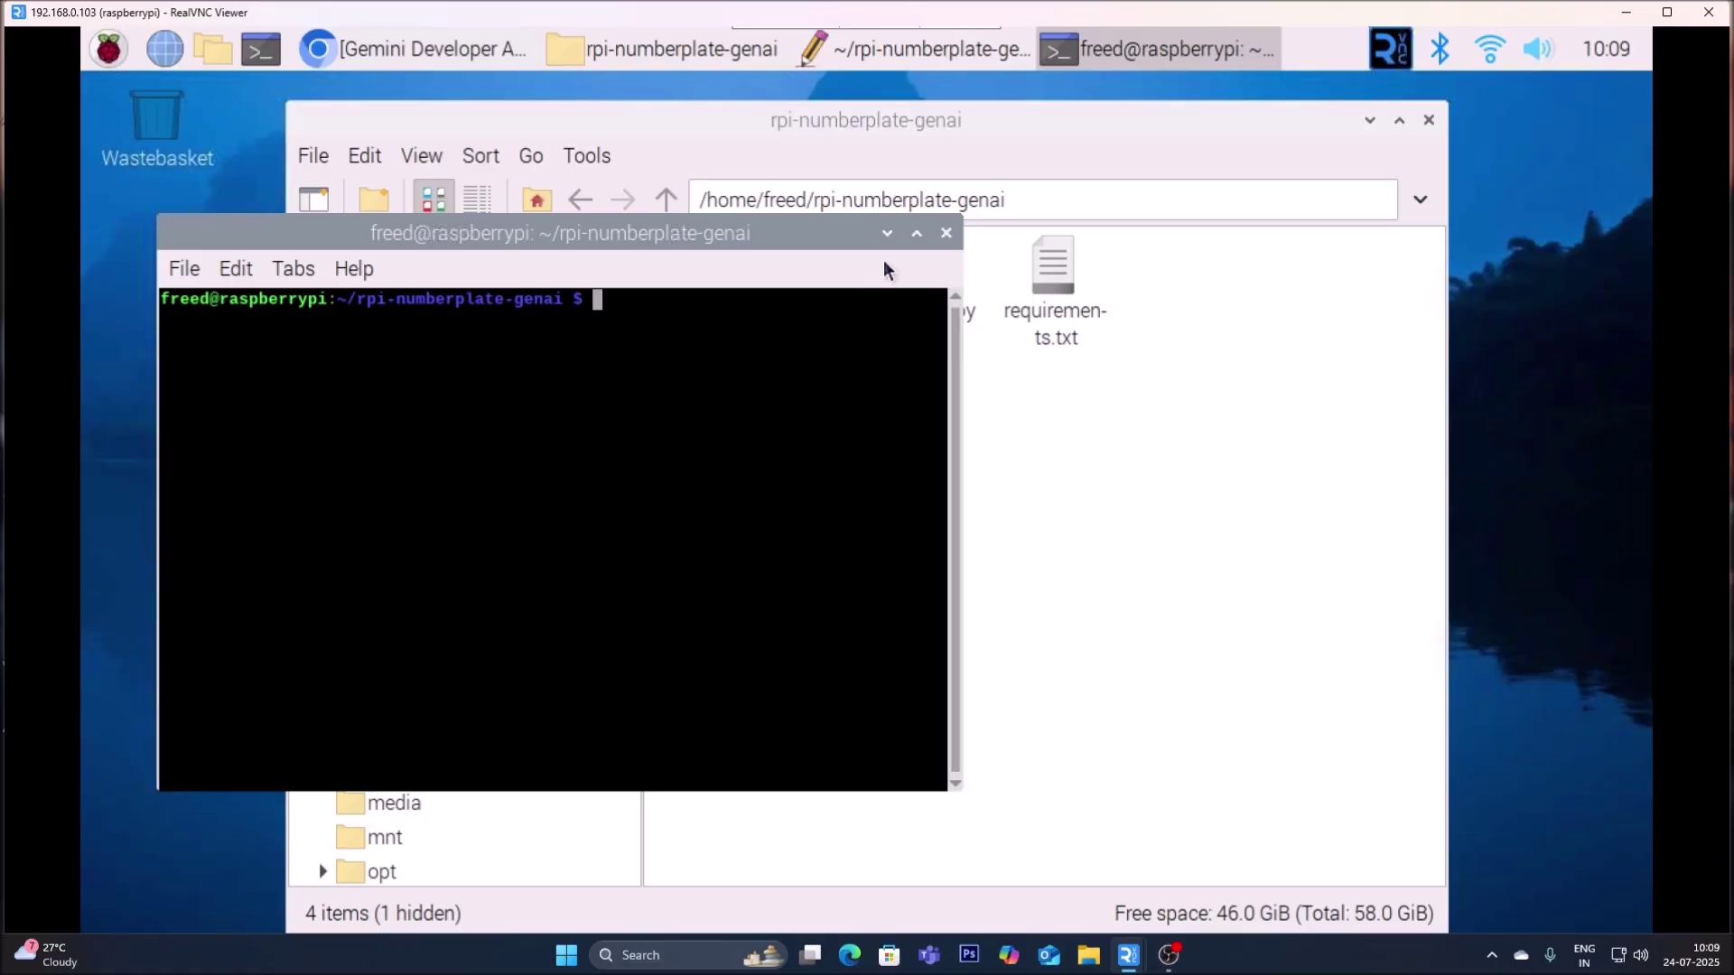
Open main.py from the project folder in Thonny and scroll through its Gemini setup code.
{"action": "left_click", "coordinate": [887, 233]}
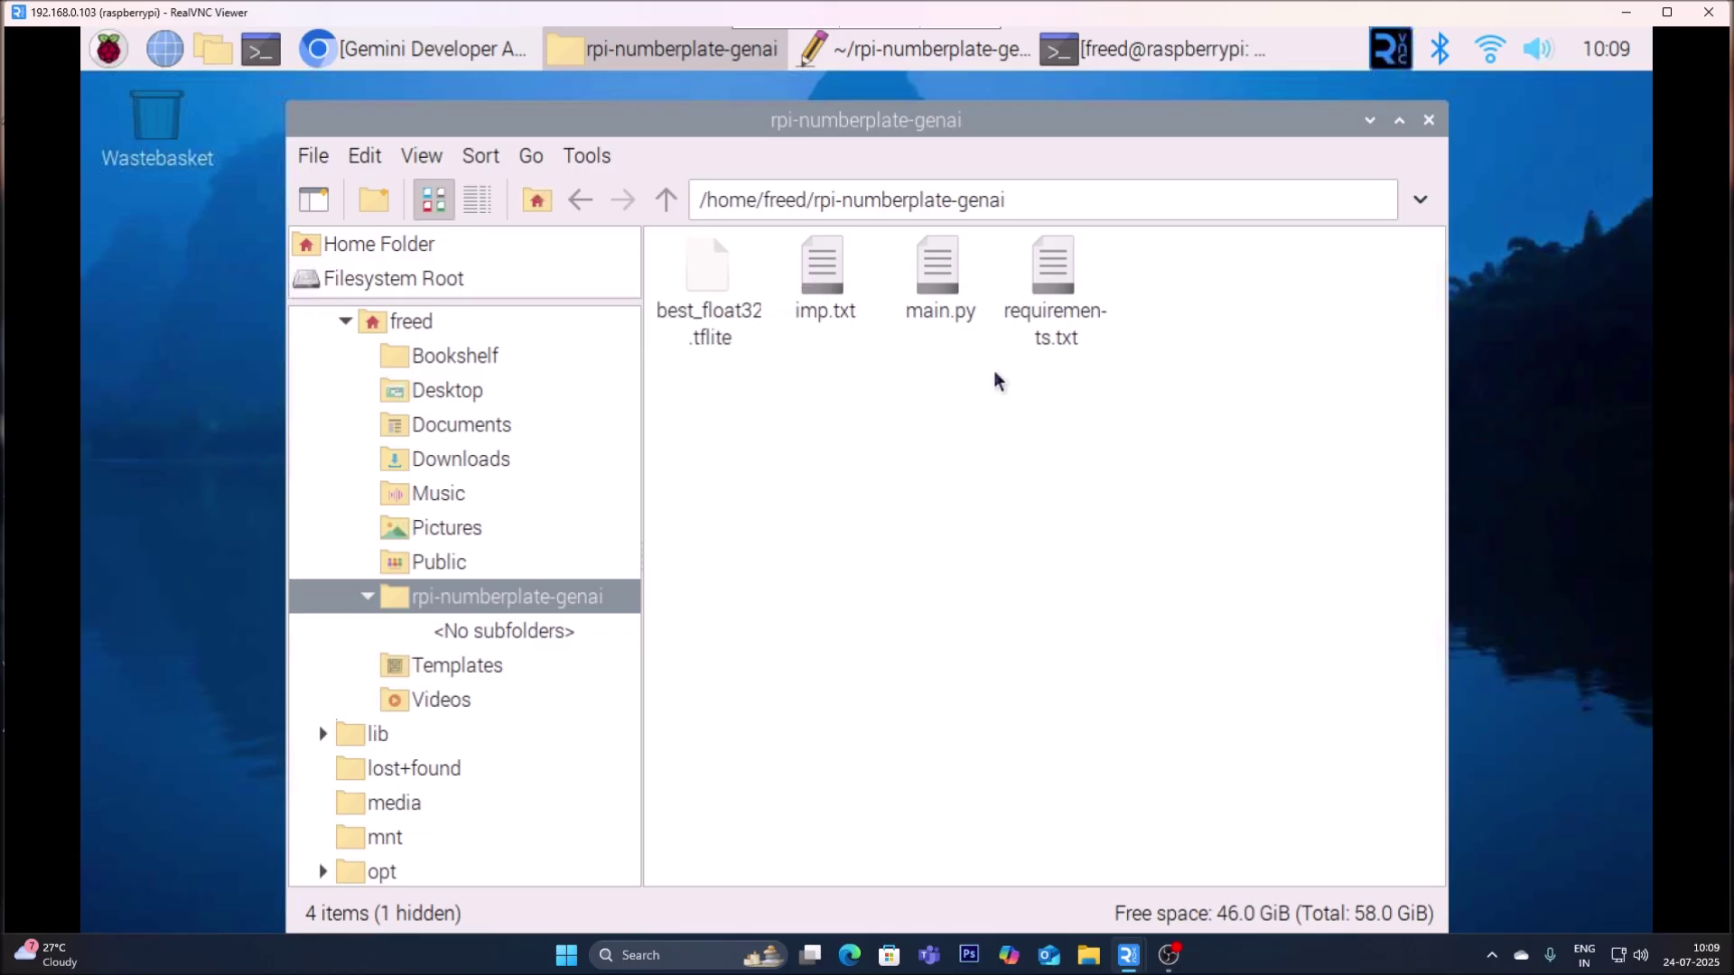
{"action": "right_click", "coordinate": [937, 303]}
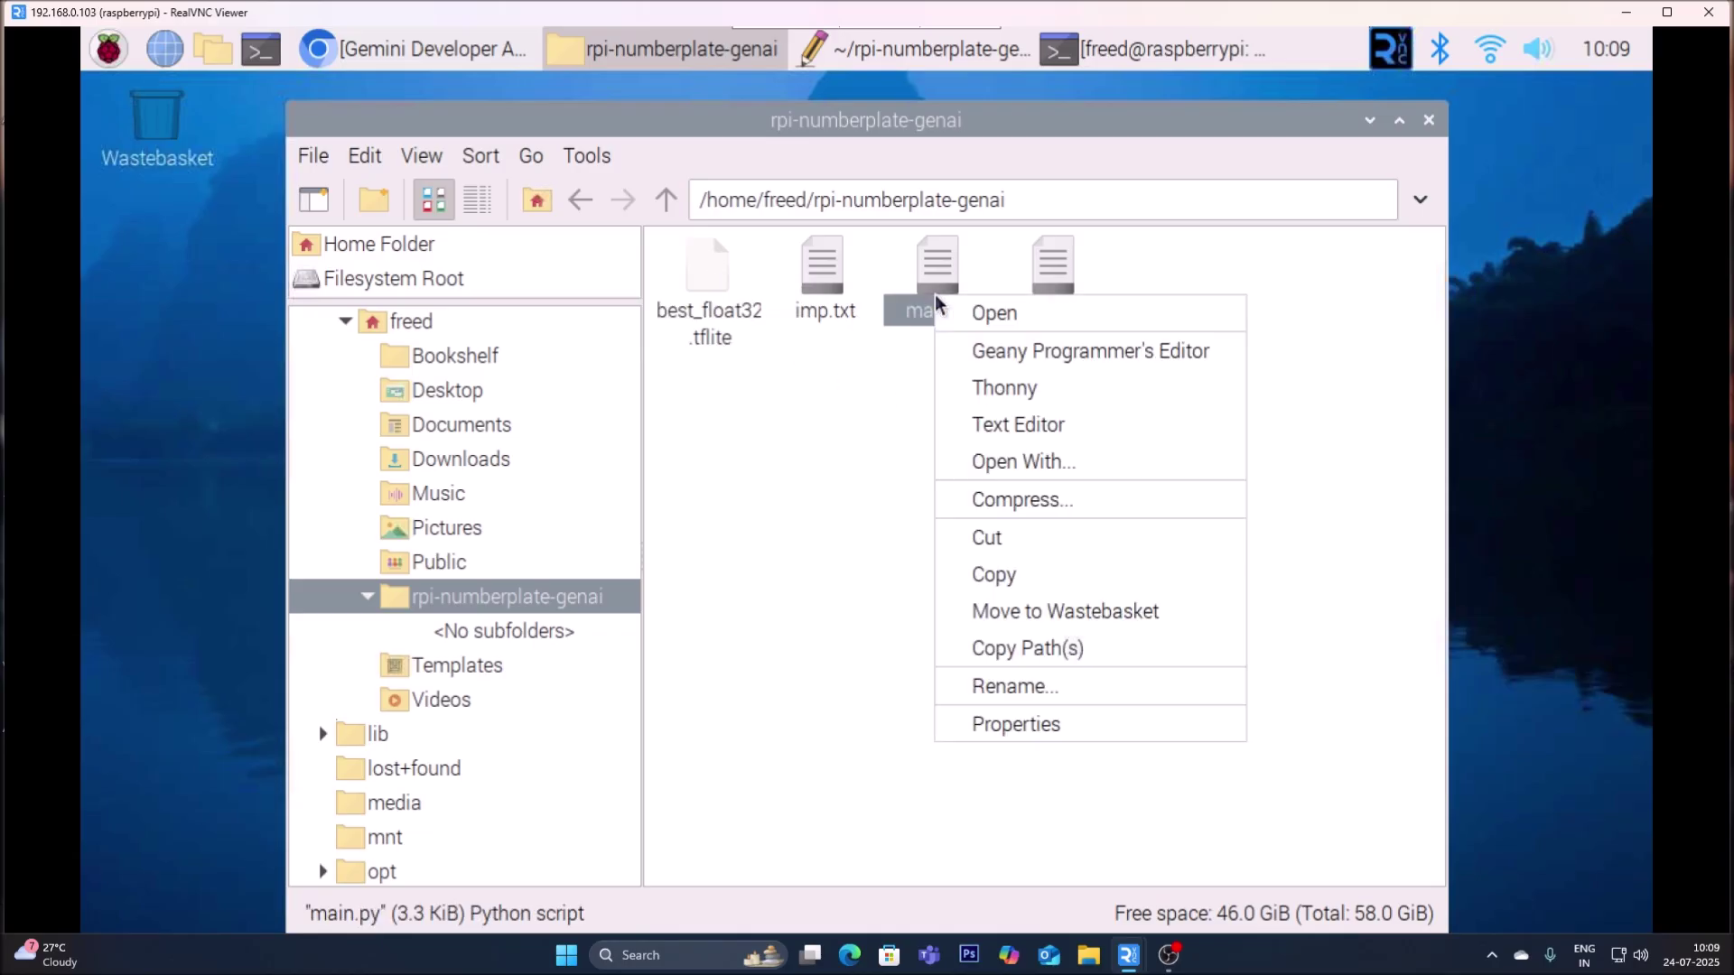
{"action": "left_click", "coordinate": [991, 394]}
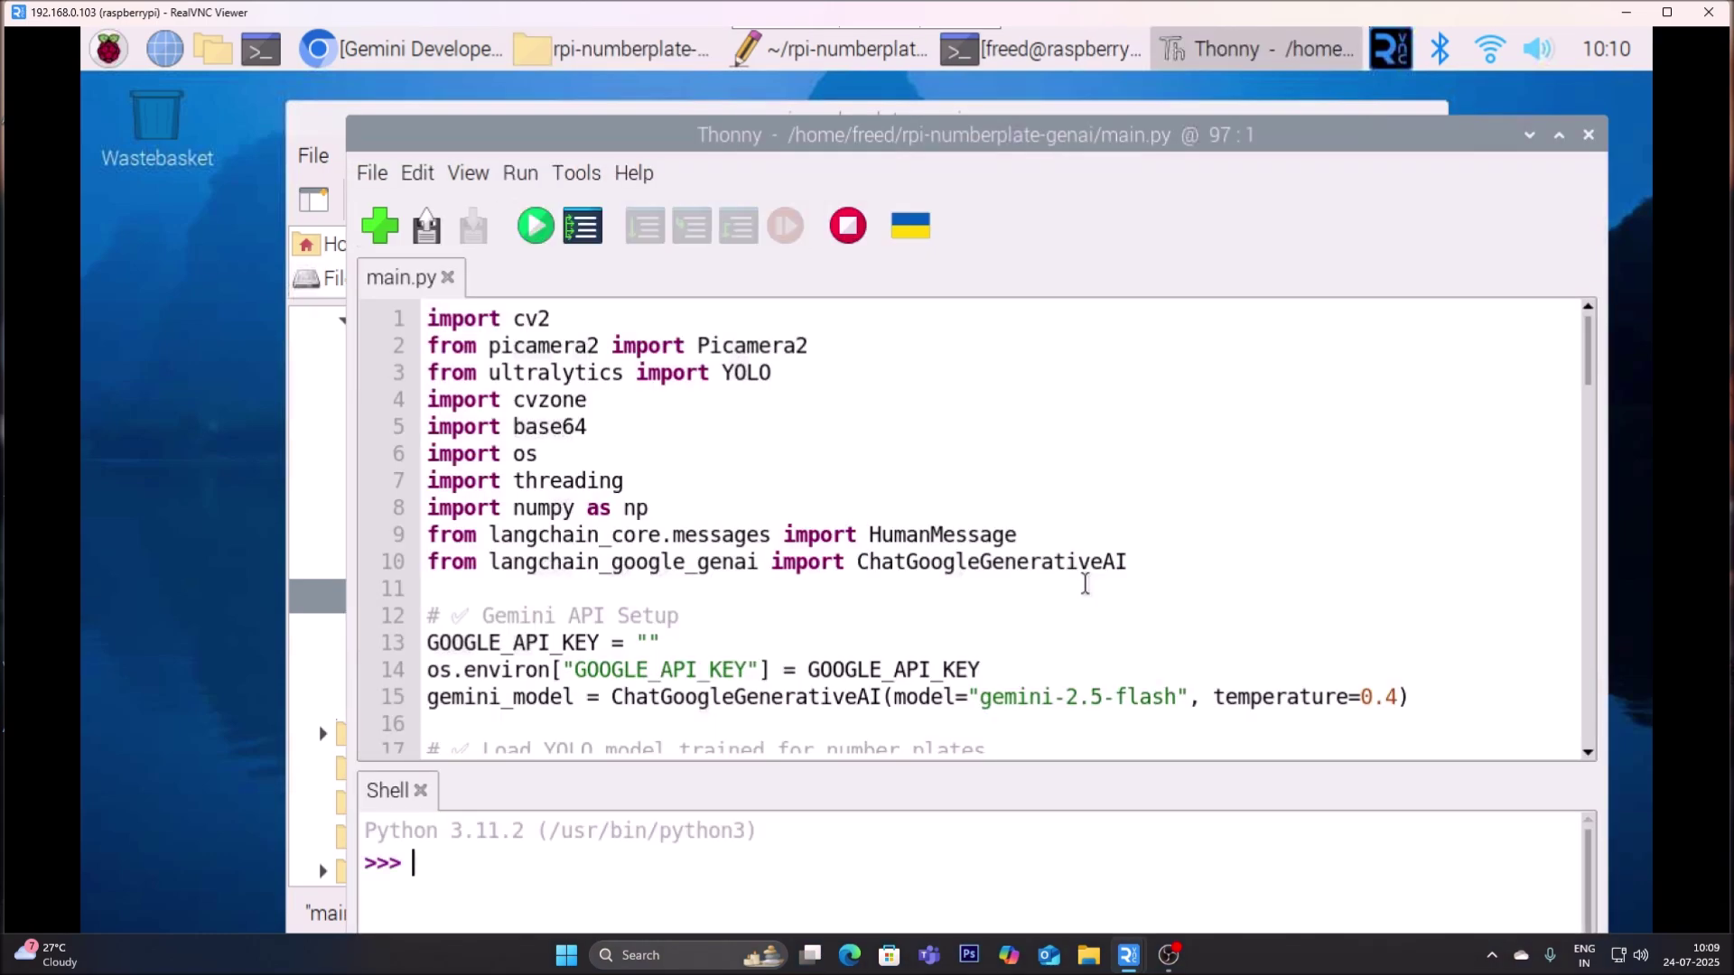
{"action": "left_click_drag", "start_coordinate": [655, 135], "coordinate": [561, 115]}
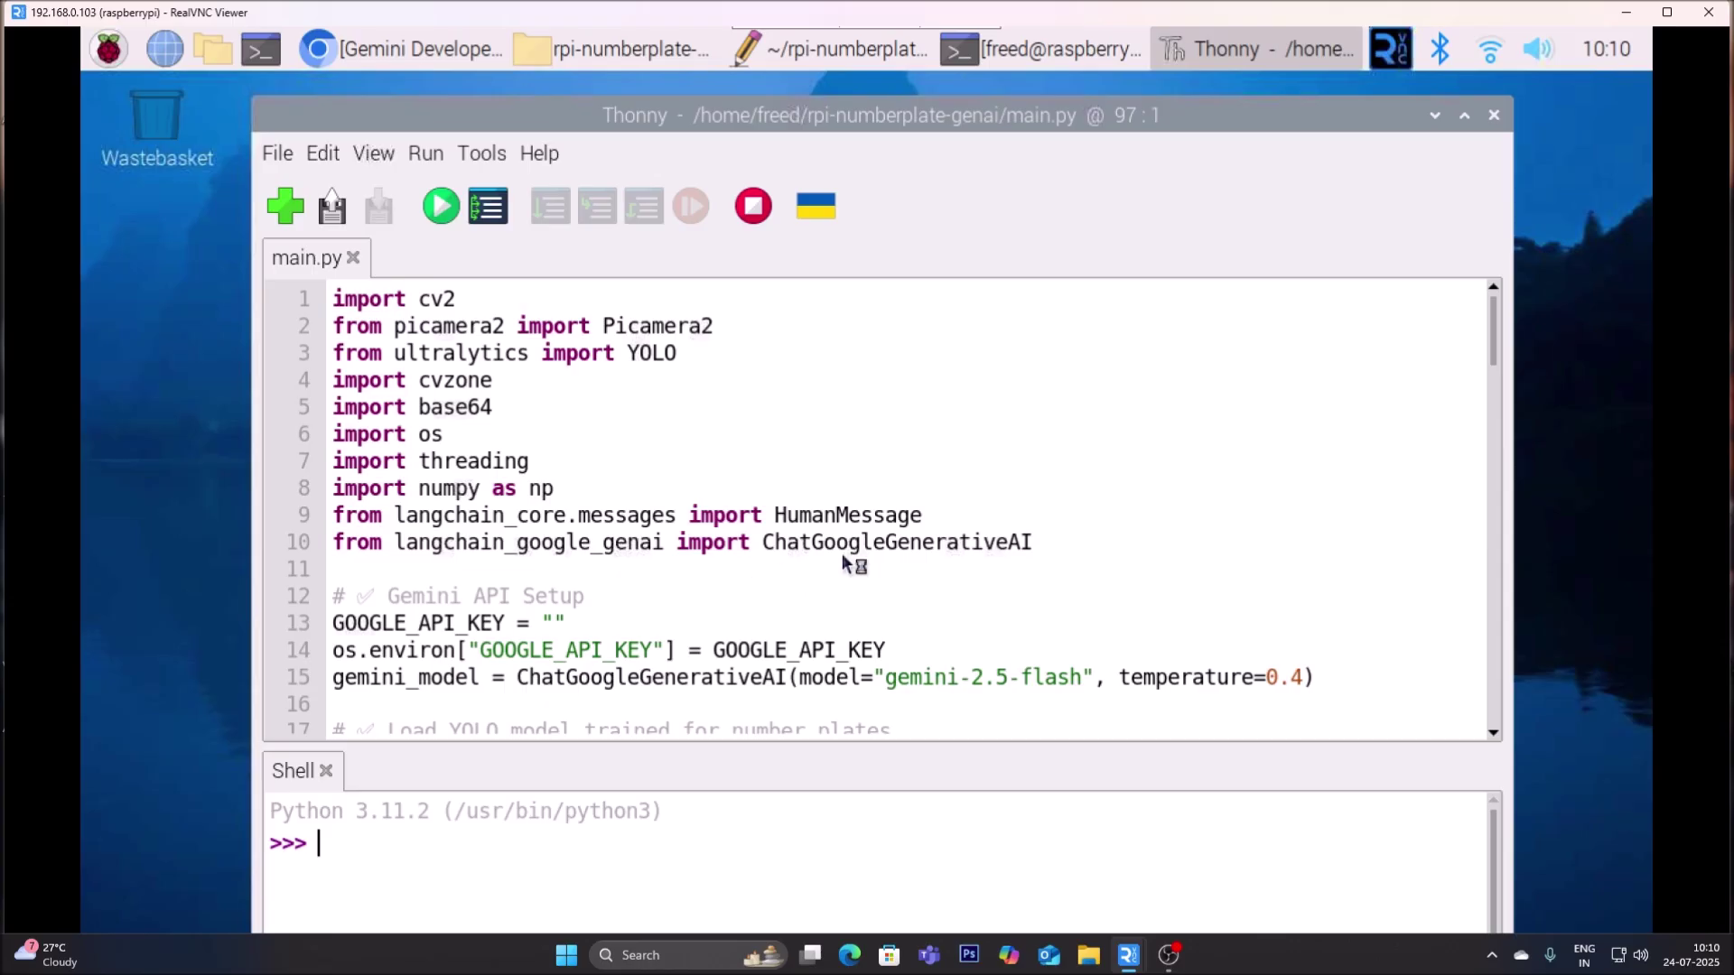
{"action": "left_click_drag", "start_coordinate": [1490, 354], "coordinate": [1497, 522]}
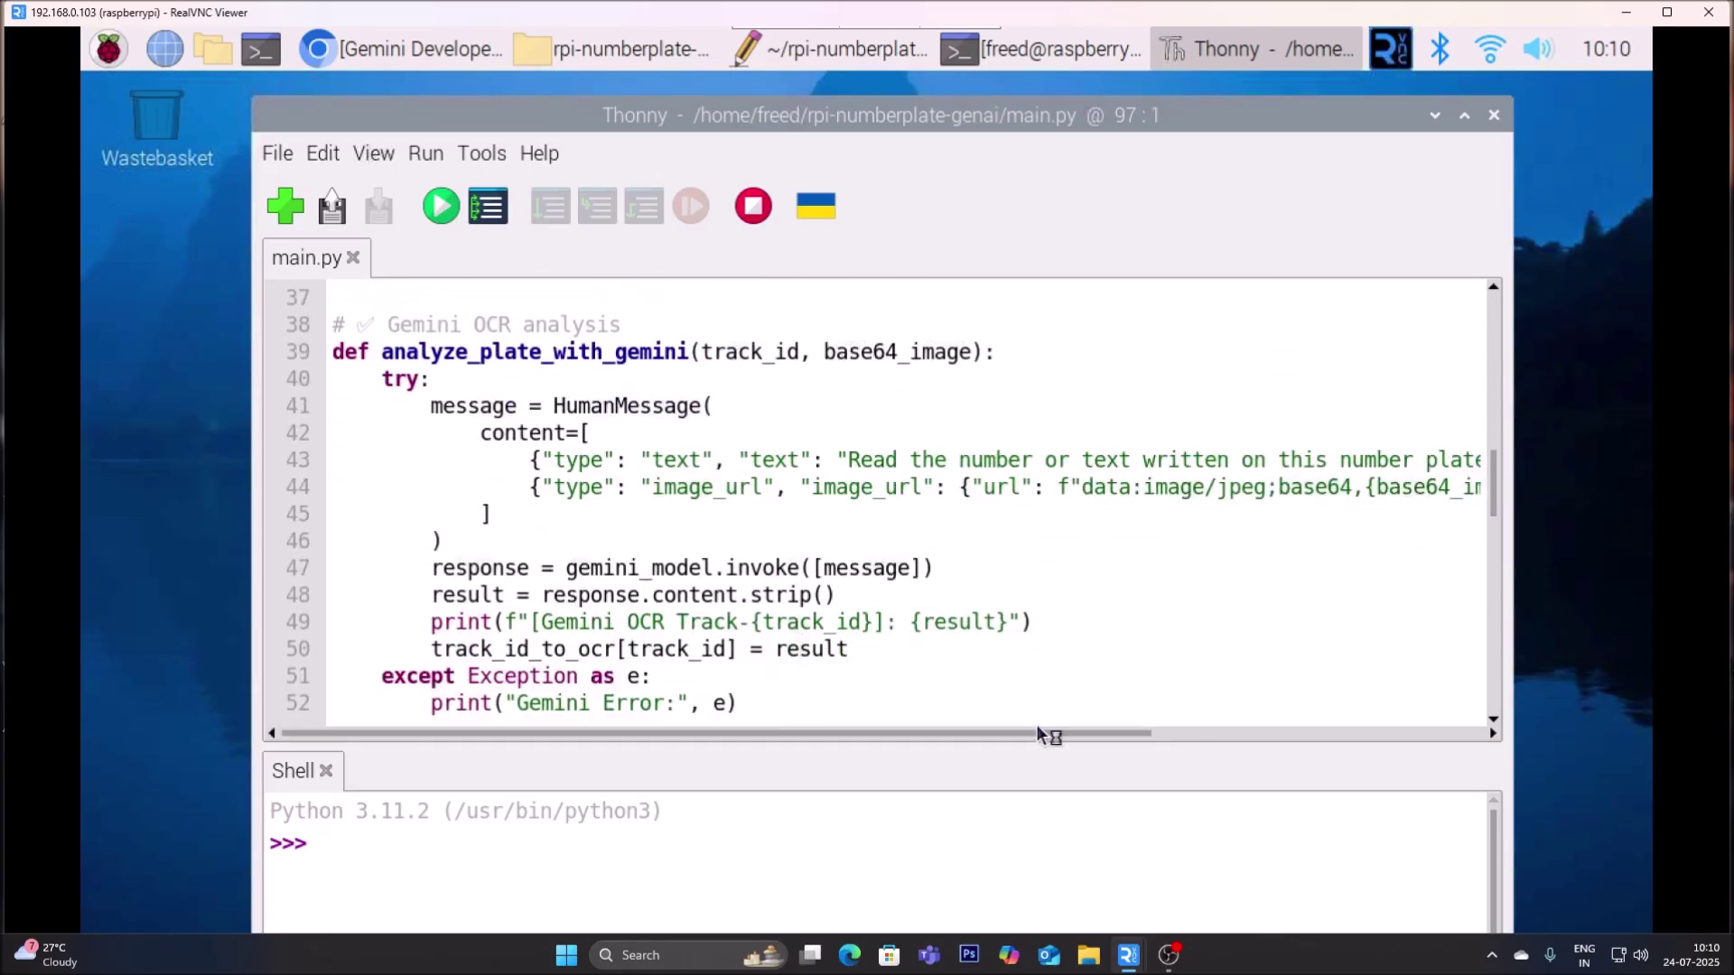
{"action": "left_click_drag", "start_coordinate": [1040, 742], "coordinate": [1213, 743]}
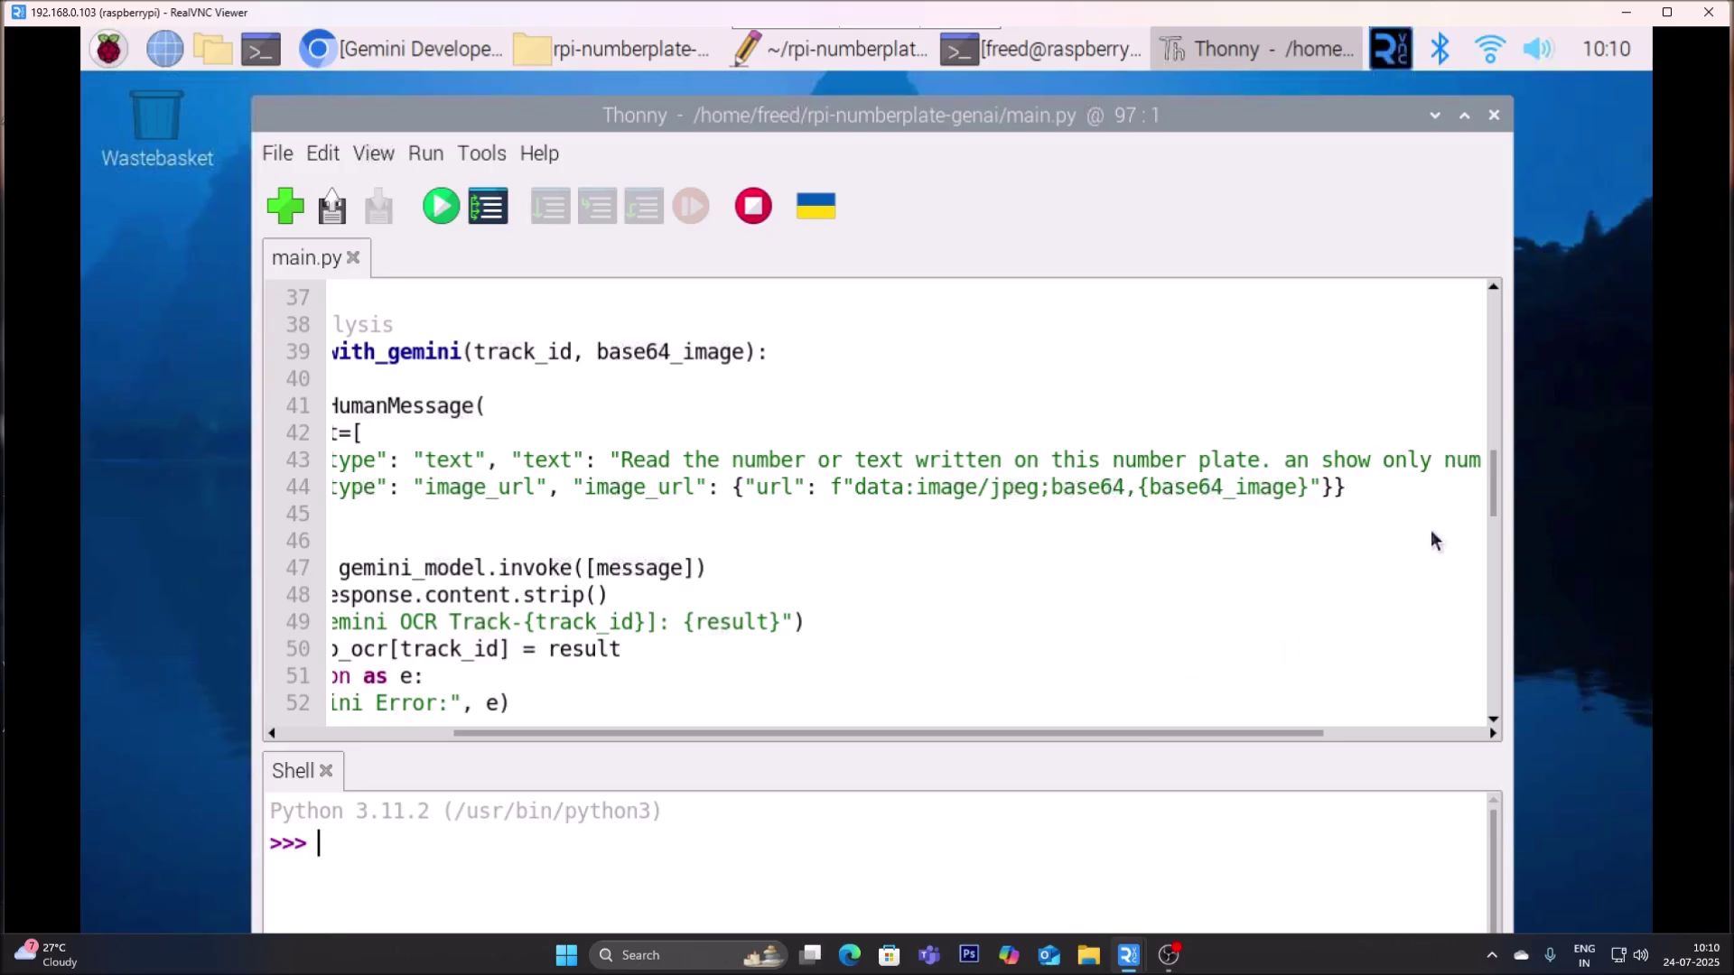
{"action": "left_click_drag", "start_coordinate": [1491, 504], "coordinate": [1514, 405]}
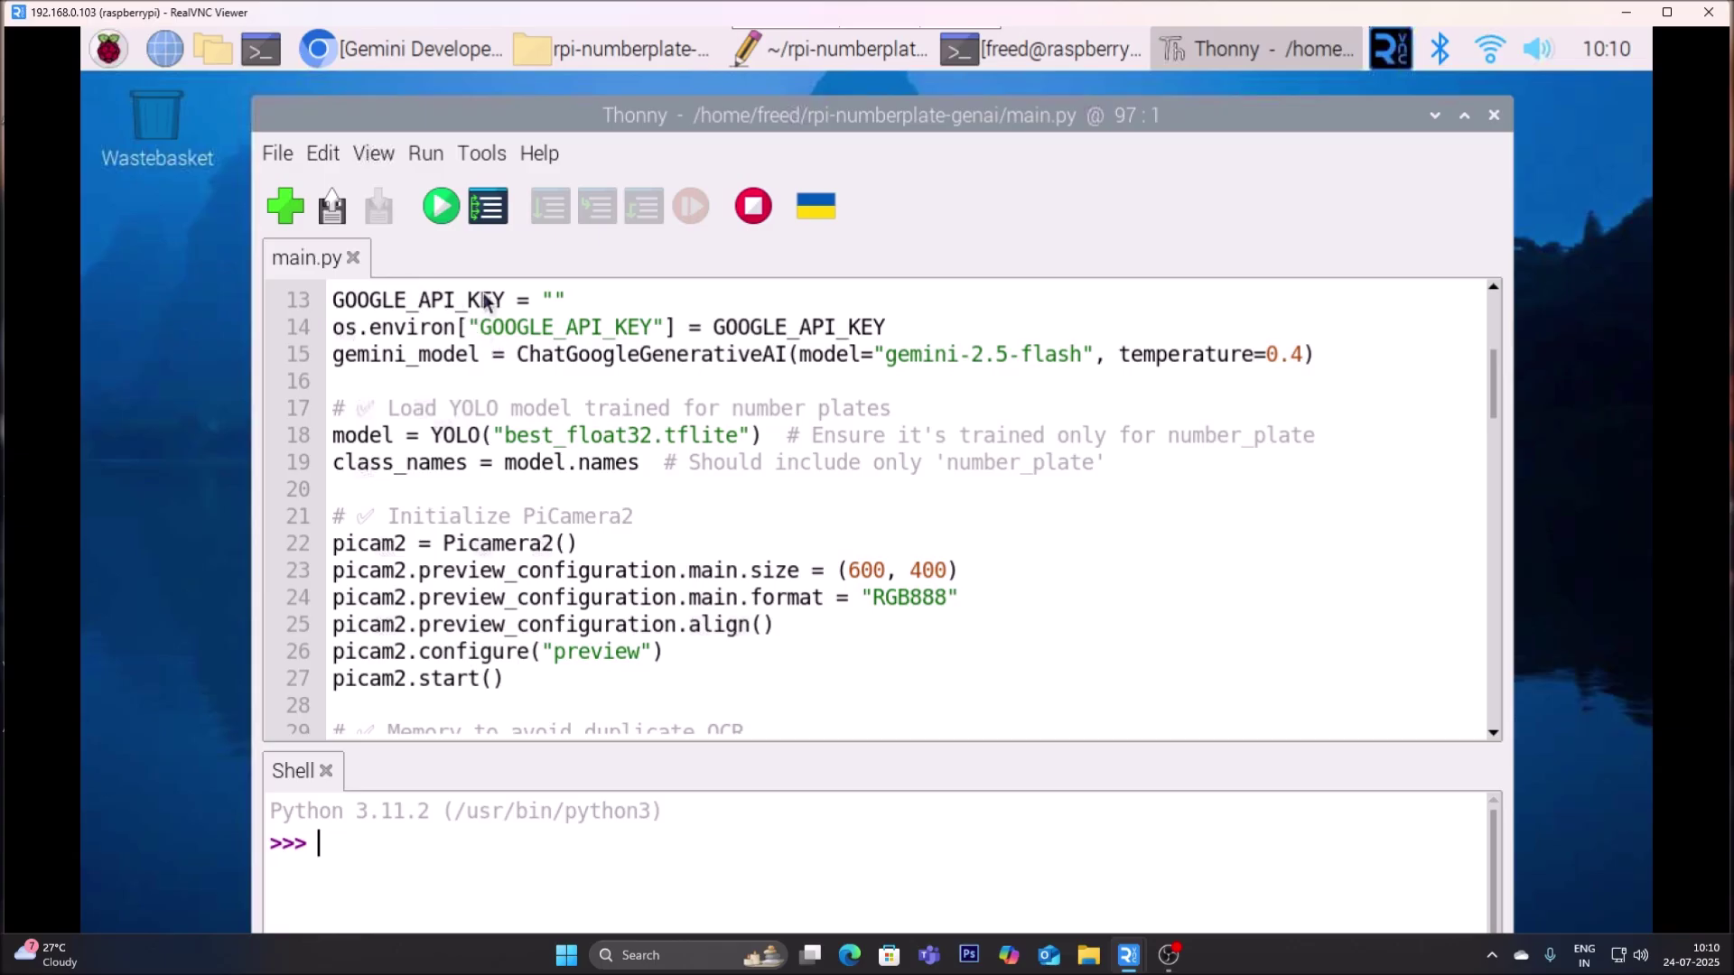
Bring up the Gemini developer site in Chromium and go to the Gemini API section.
{"action": "left_click", "coordinate": [1429, 116]}
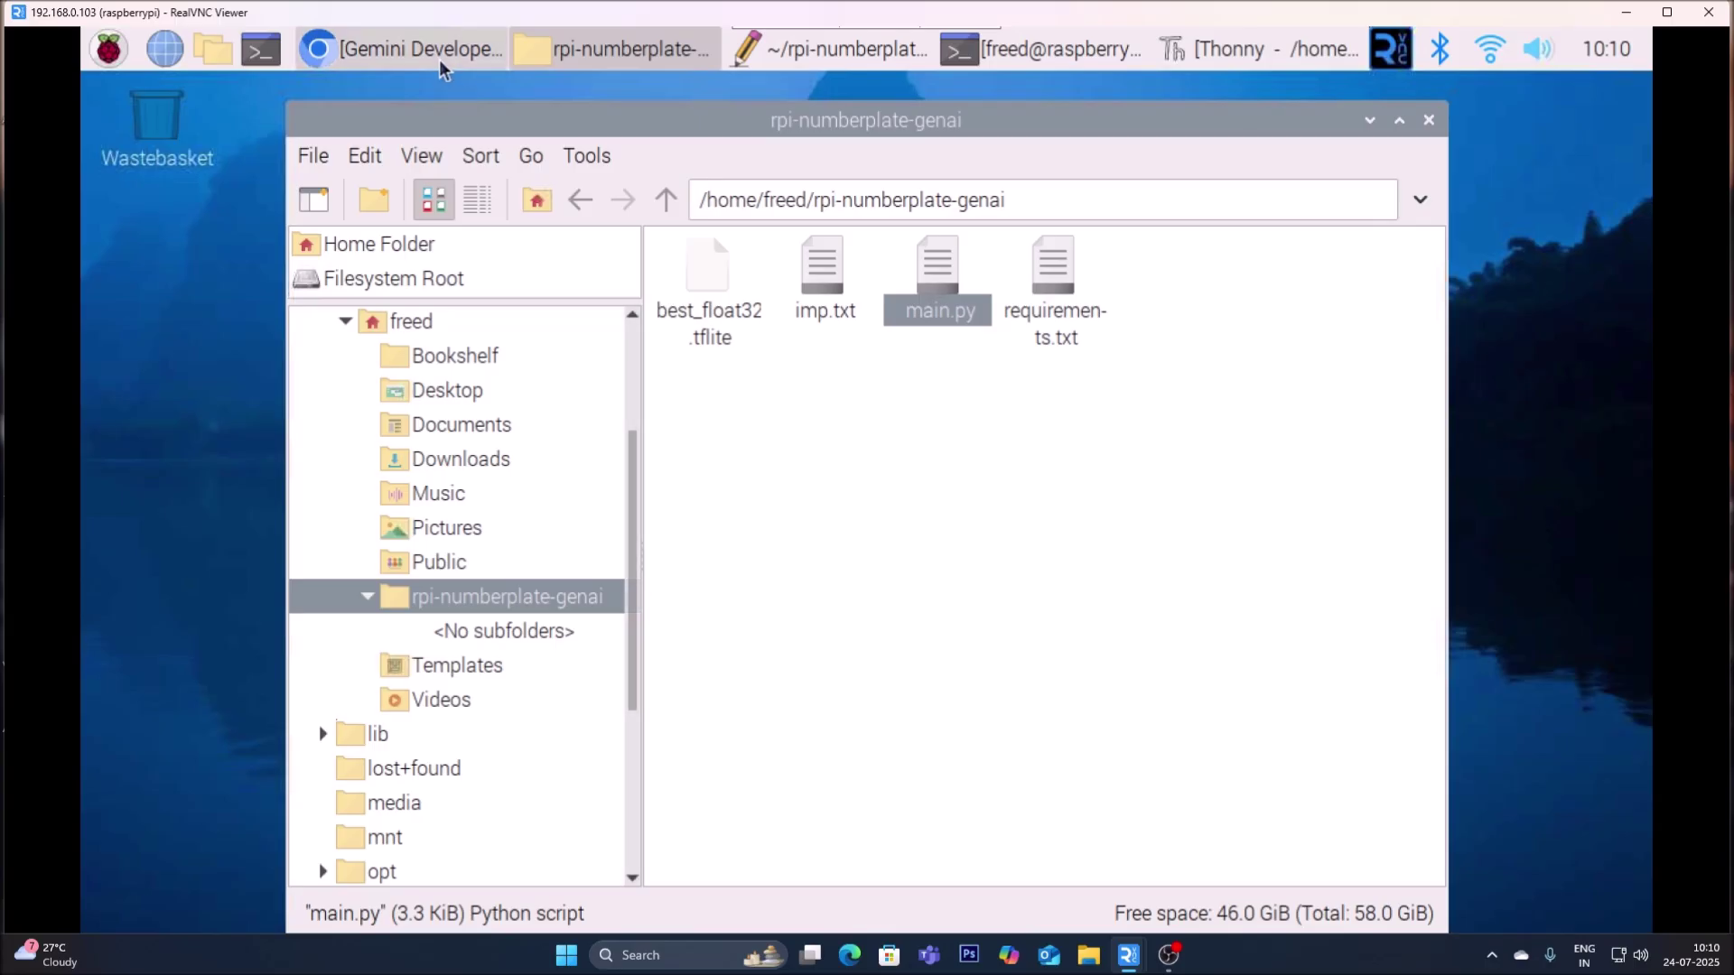
{"action": "left_click", "coordinate": [415, 49]}
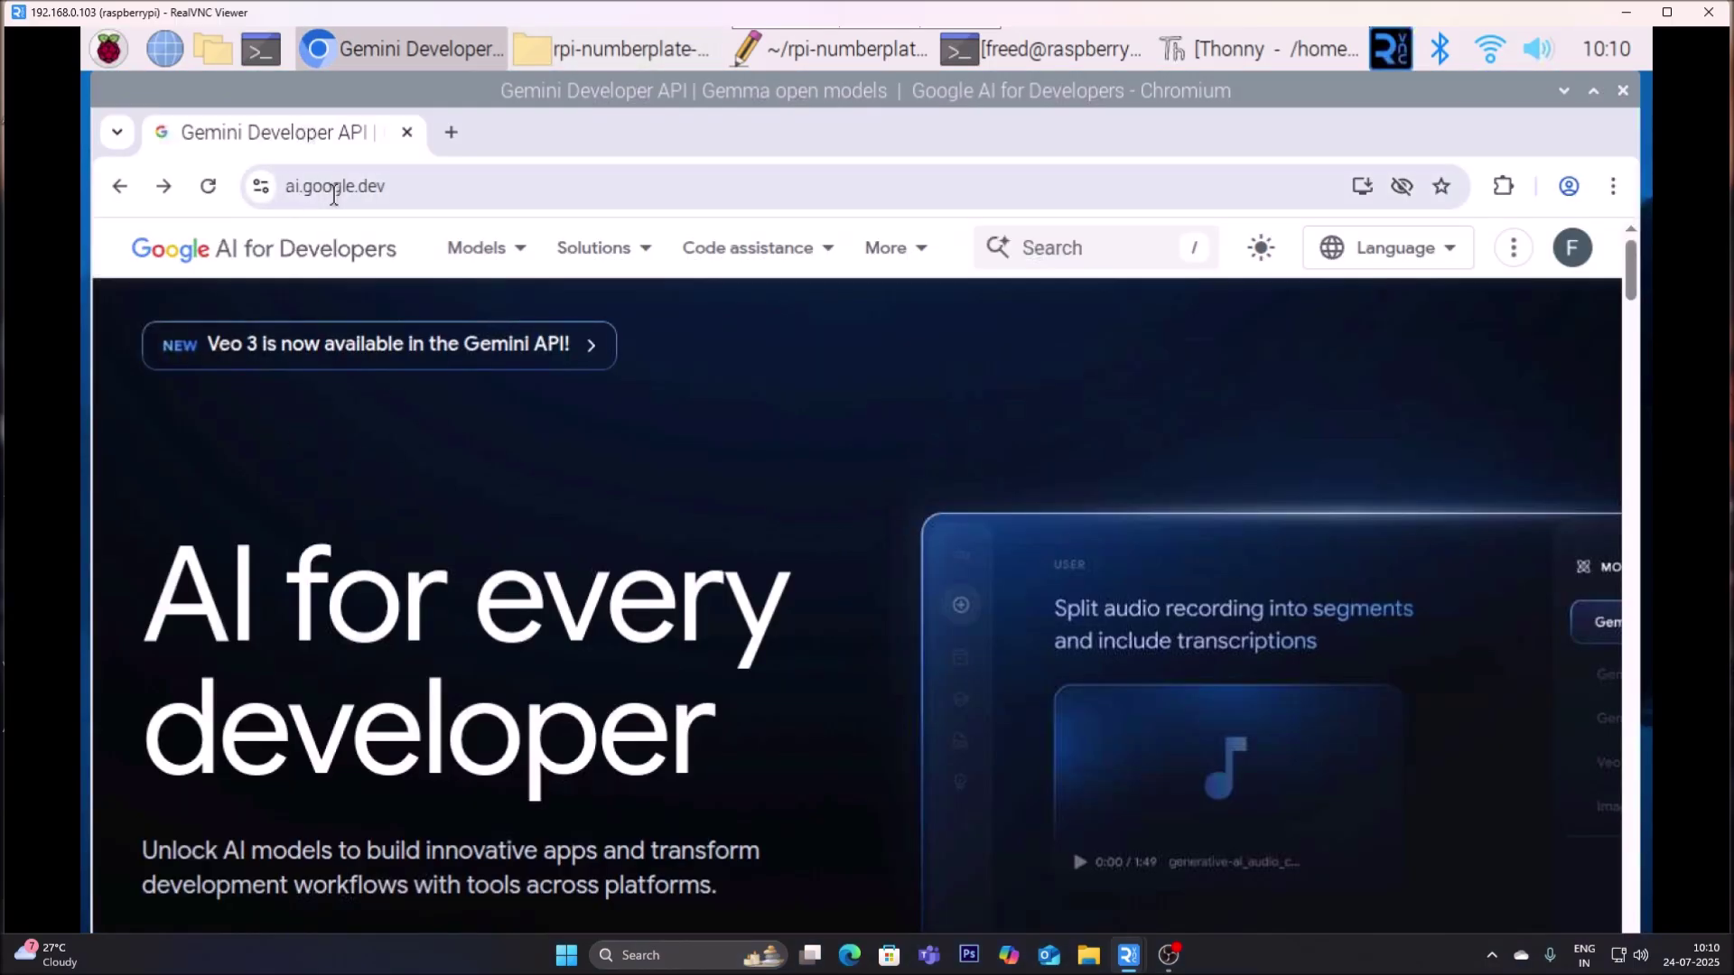
{"action": "mouse_move", "coordinate": [596, 249]}
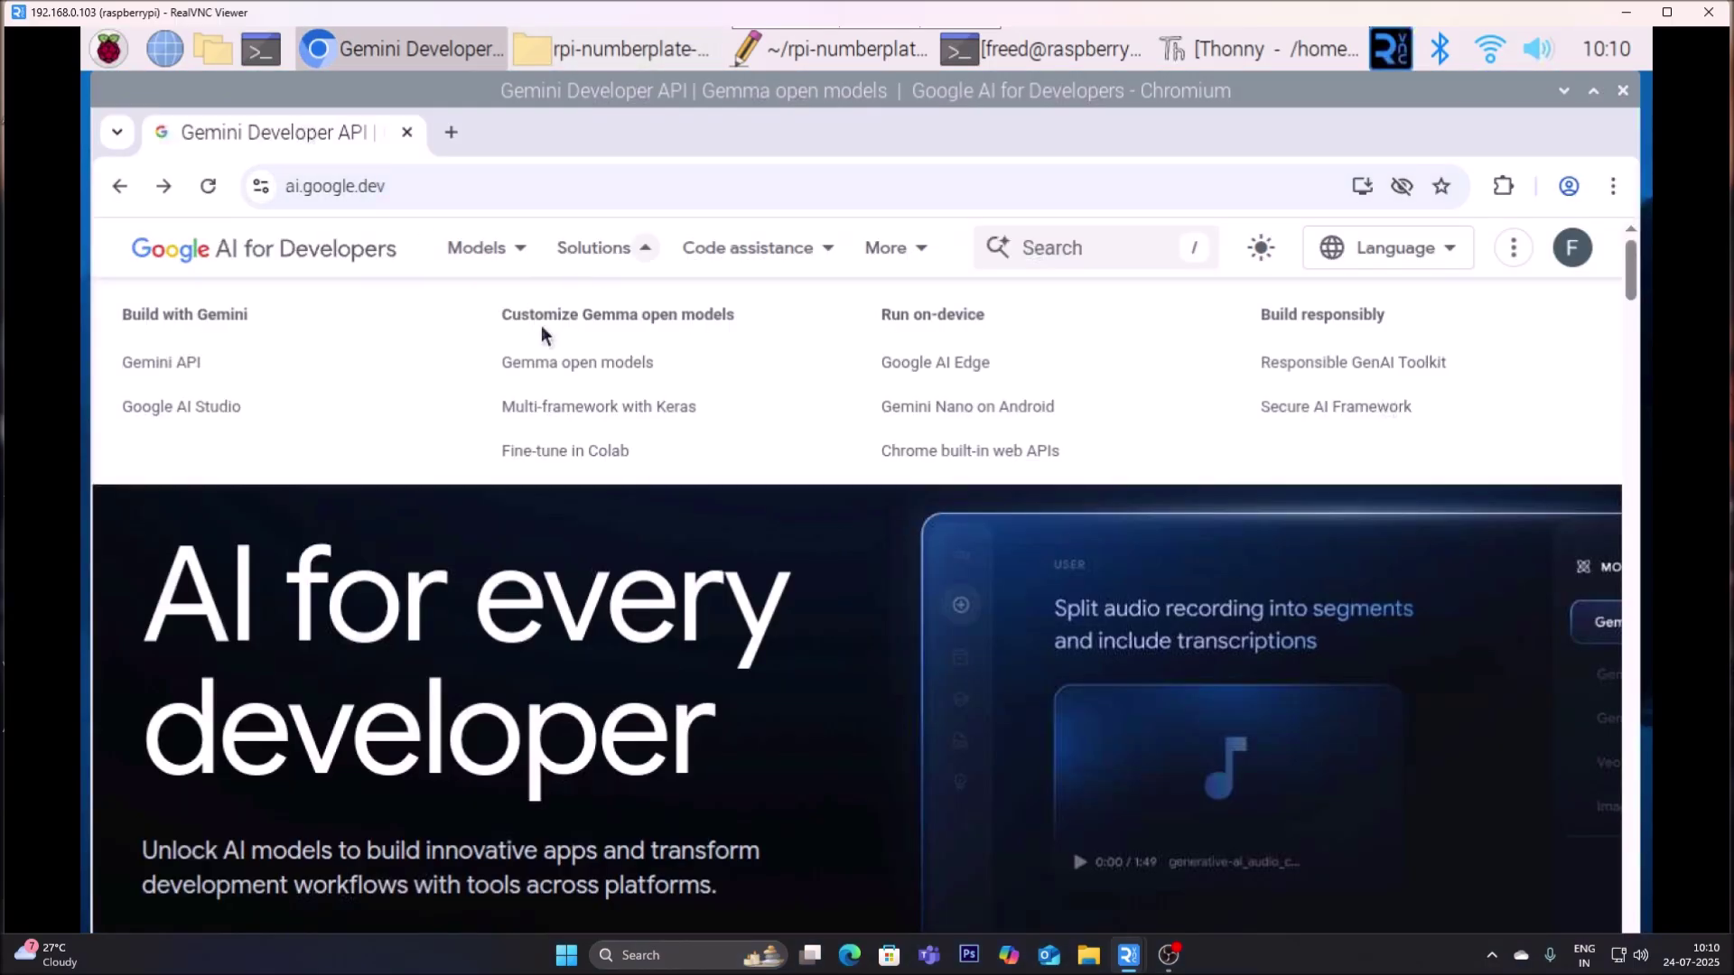
{"action": "left_click", "coordinate": [186, 364]}
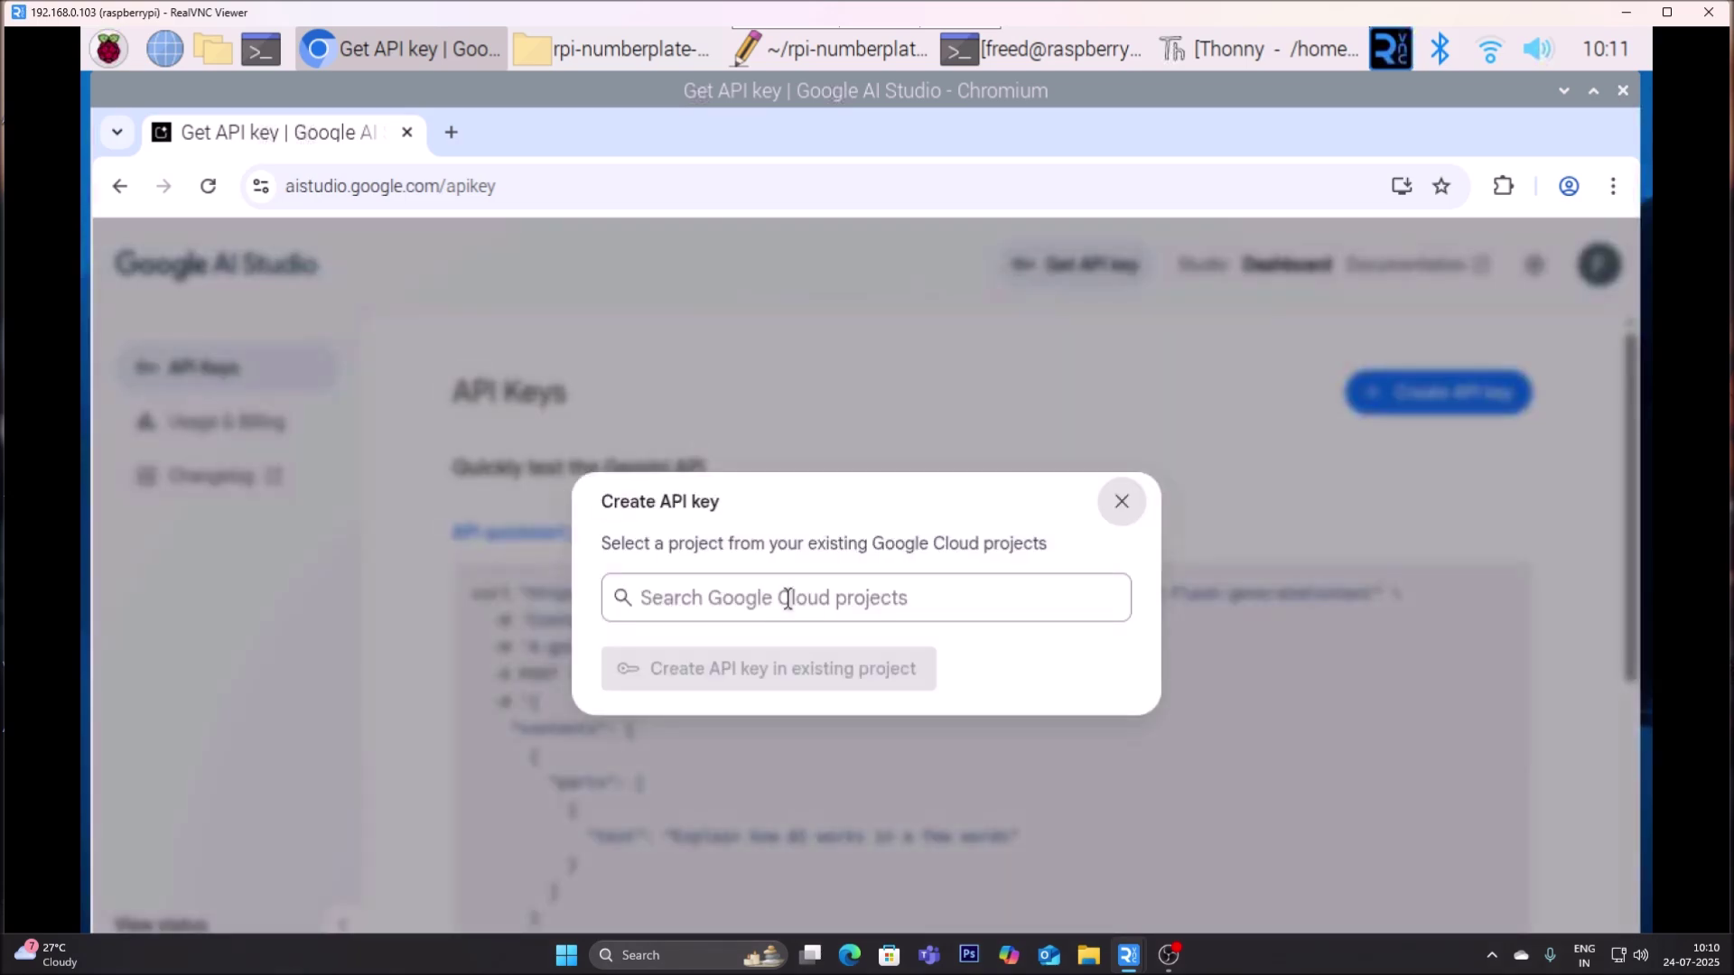
Create an API key in the Gemini API project and copy it to the clipboard.
{"action": "left_click", "coordinate": [786, 597]}
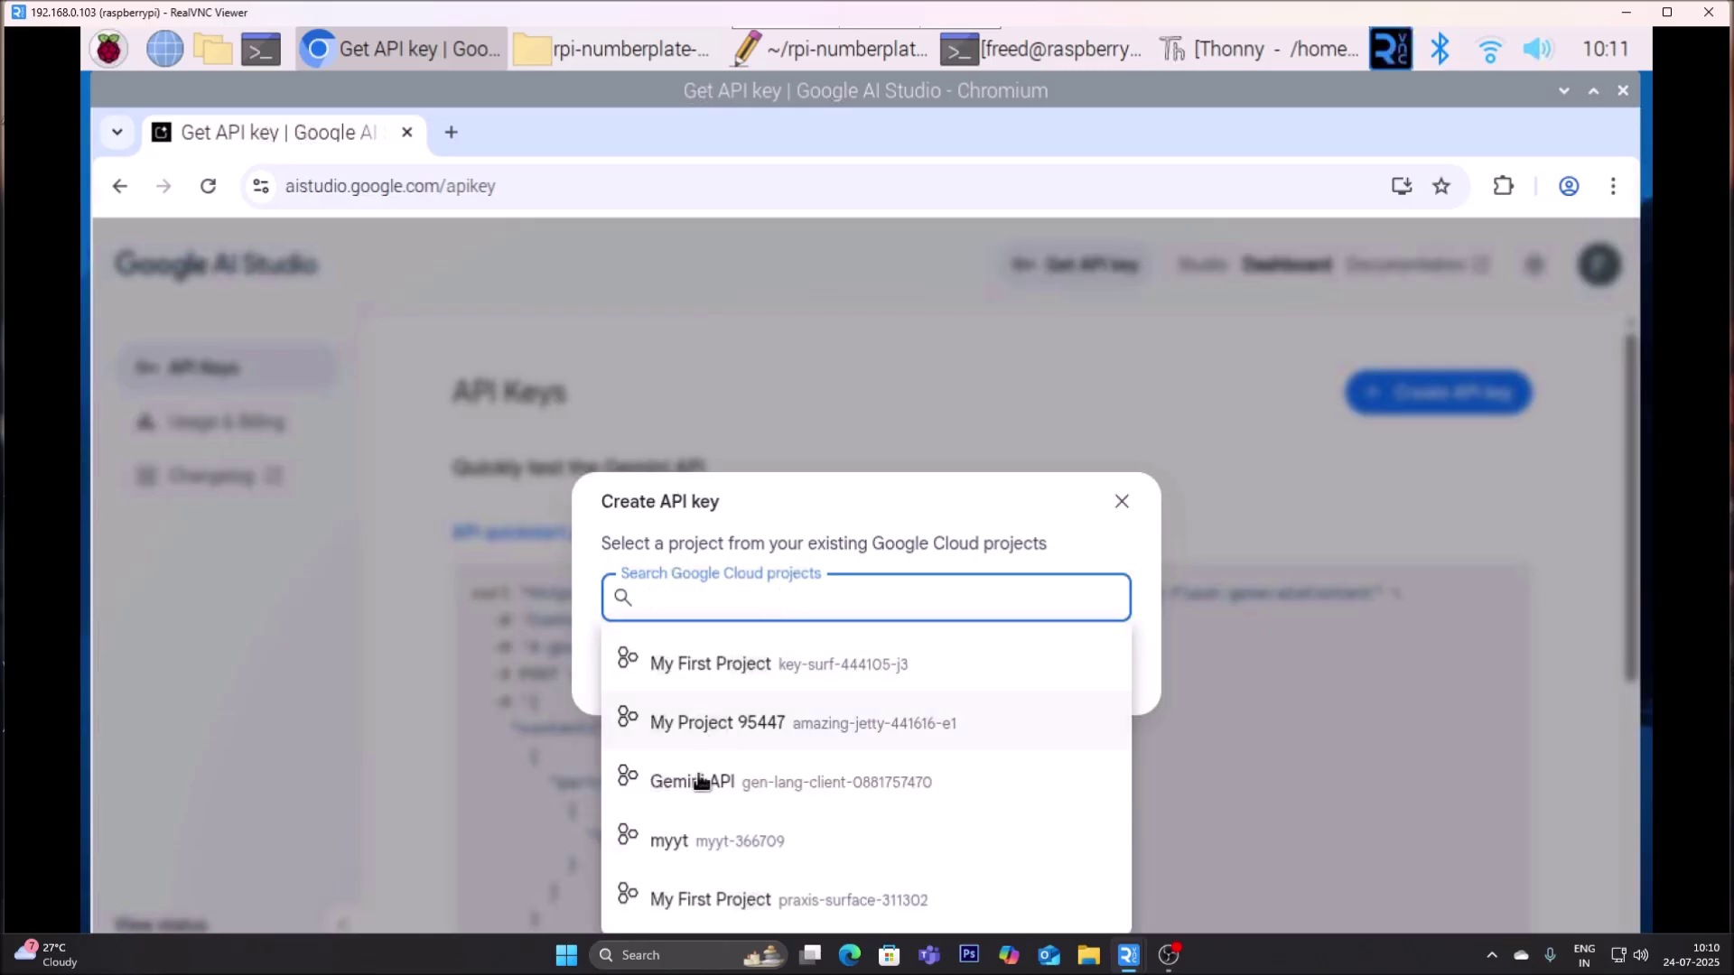
{"action": "left_click", "coordinate": [697, 779]}
{"action": "left_click", "coordinate": [750, 669]}
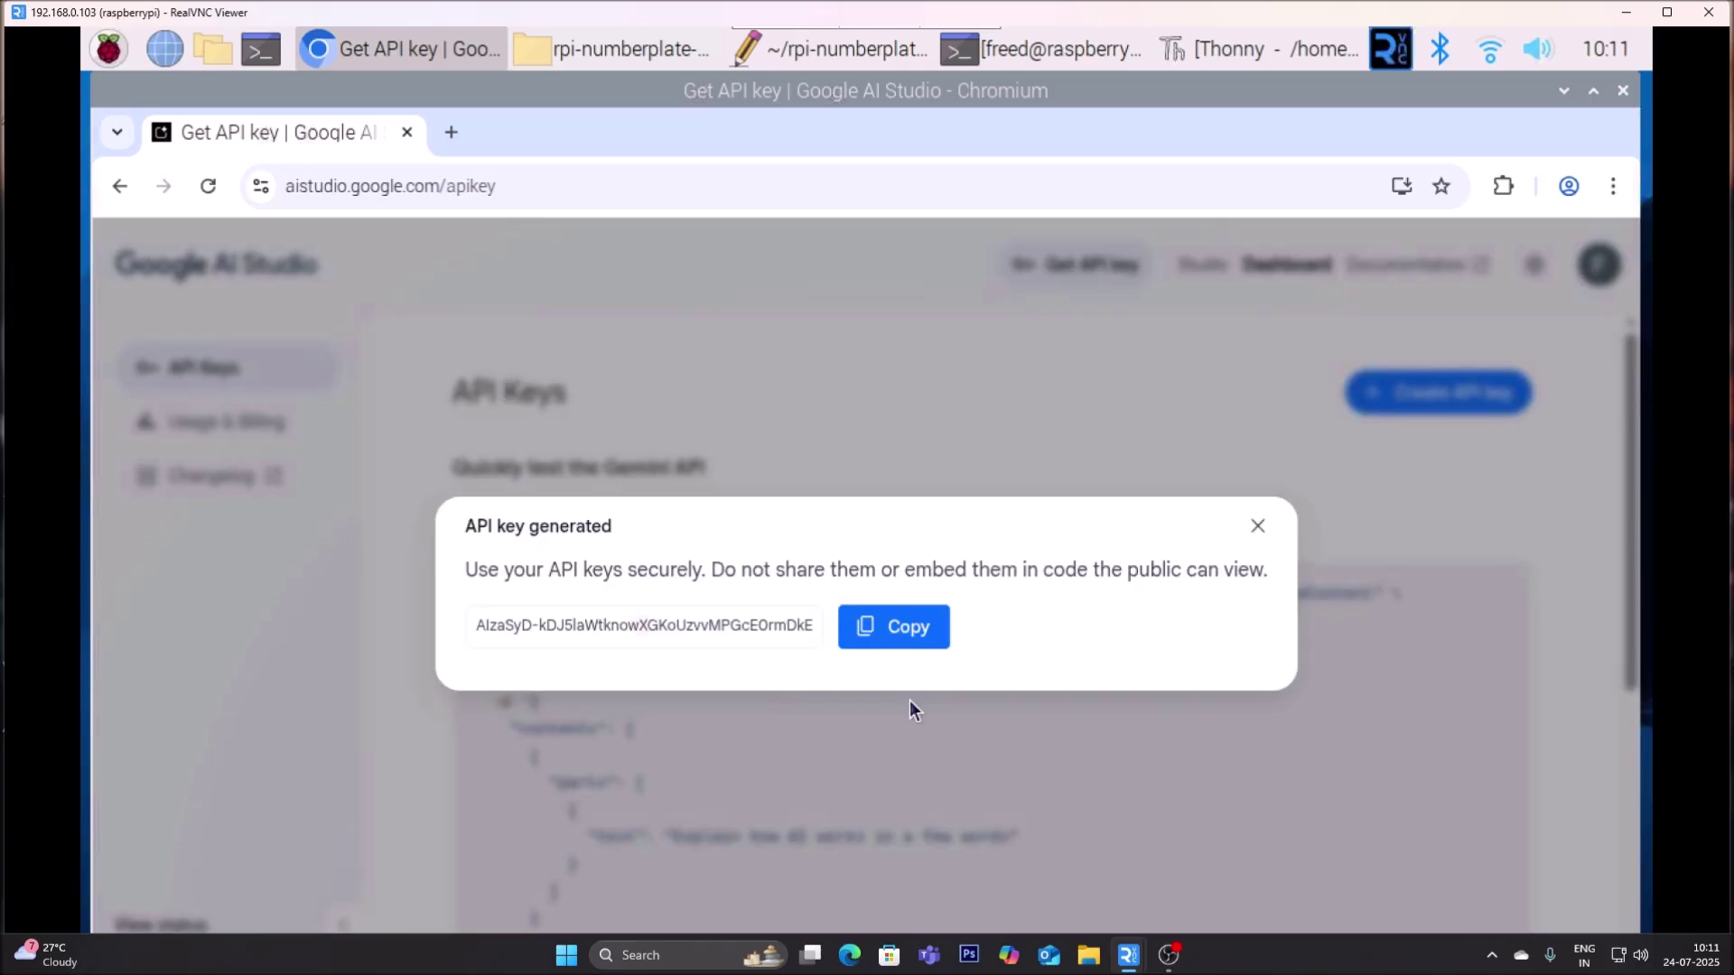
{"action": "left_click", "coordinate": [906, 623]}
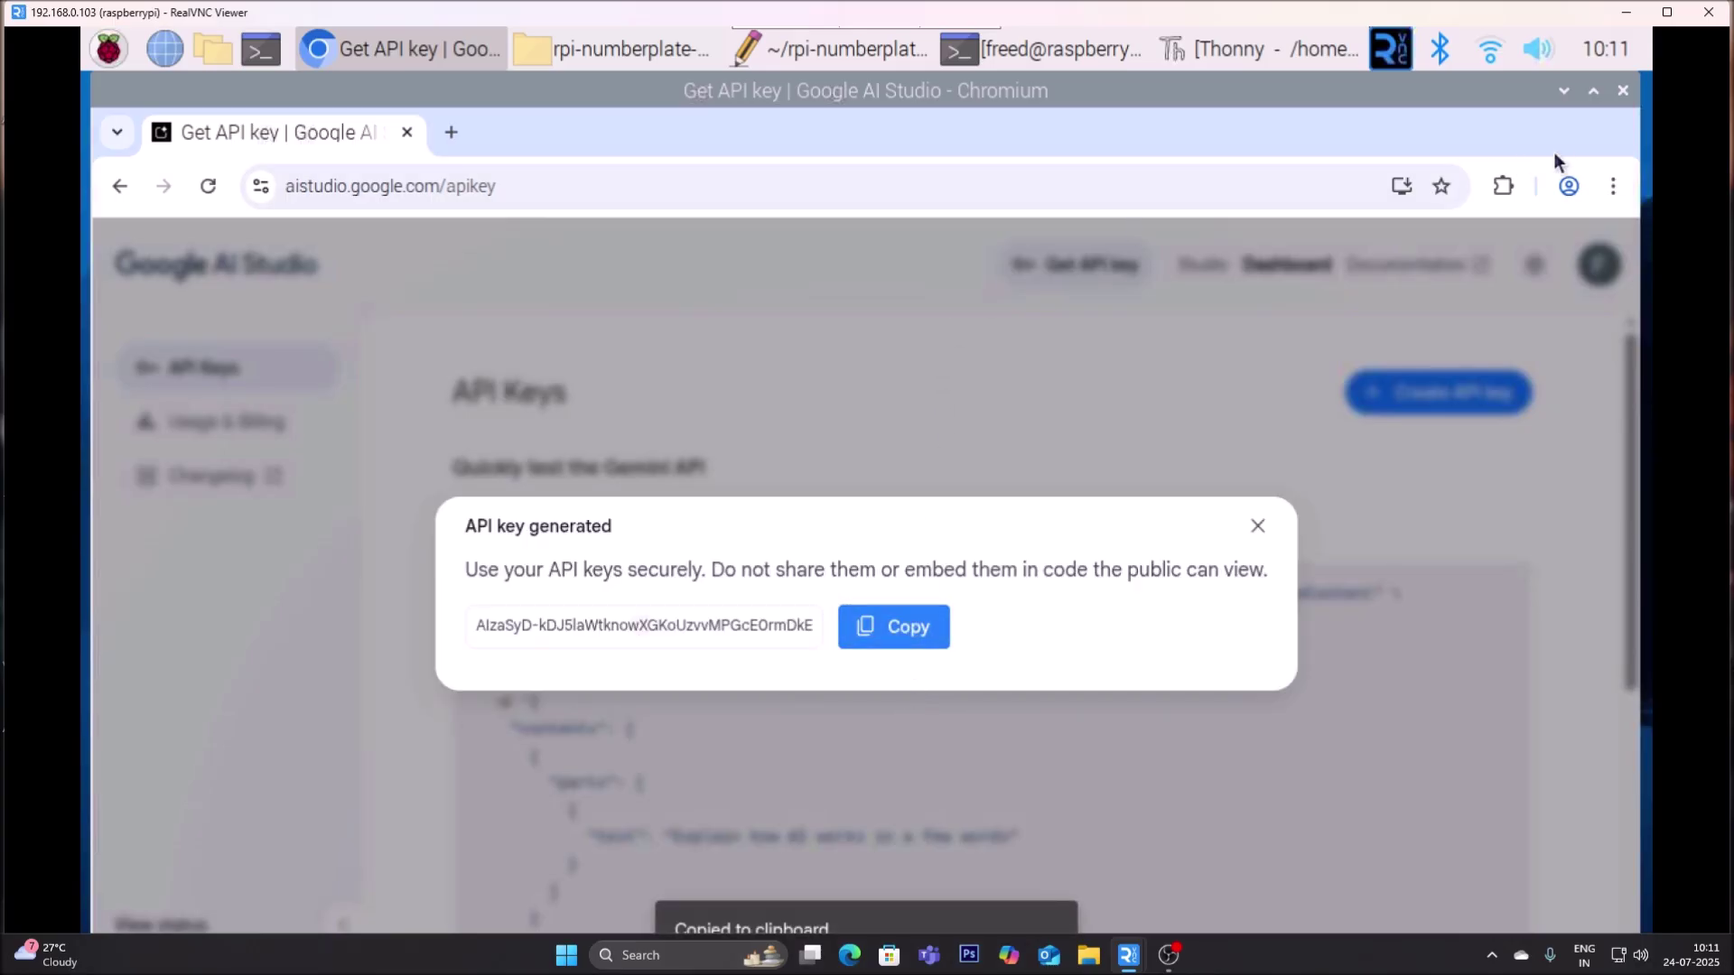
{"action": "left_click", "coordinate": [1258, 527]}
Paste the API key between the GOOGLE_API_KEY quotes on line 13, save main.py, and run it.
{"action": "left_click", "coordinate": [1564, 91]}
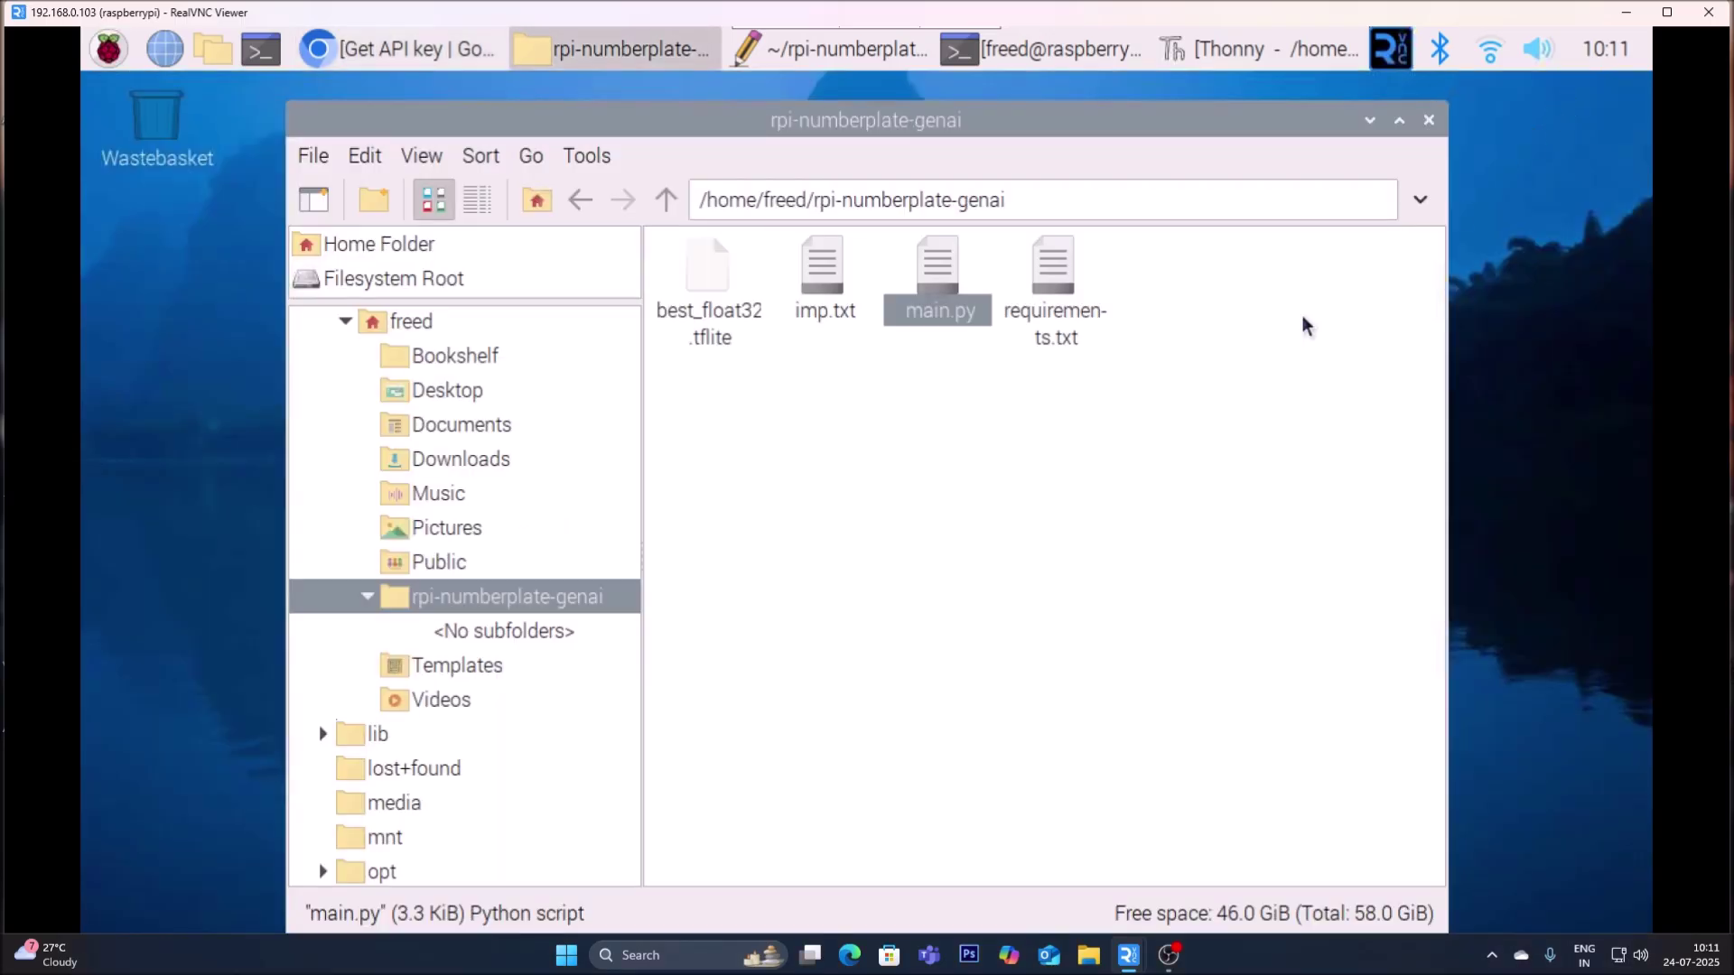
{"action": "left_click", "coordinate": [1255, 49]}
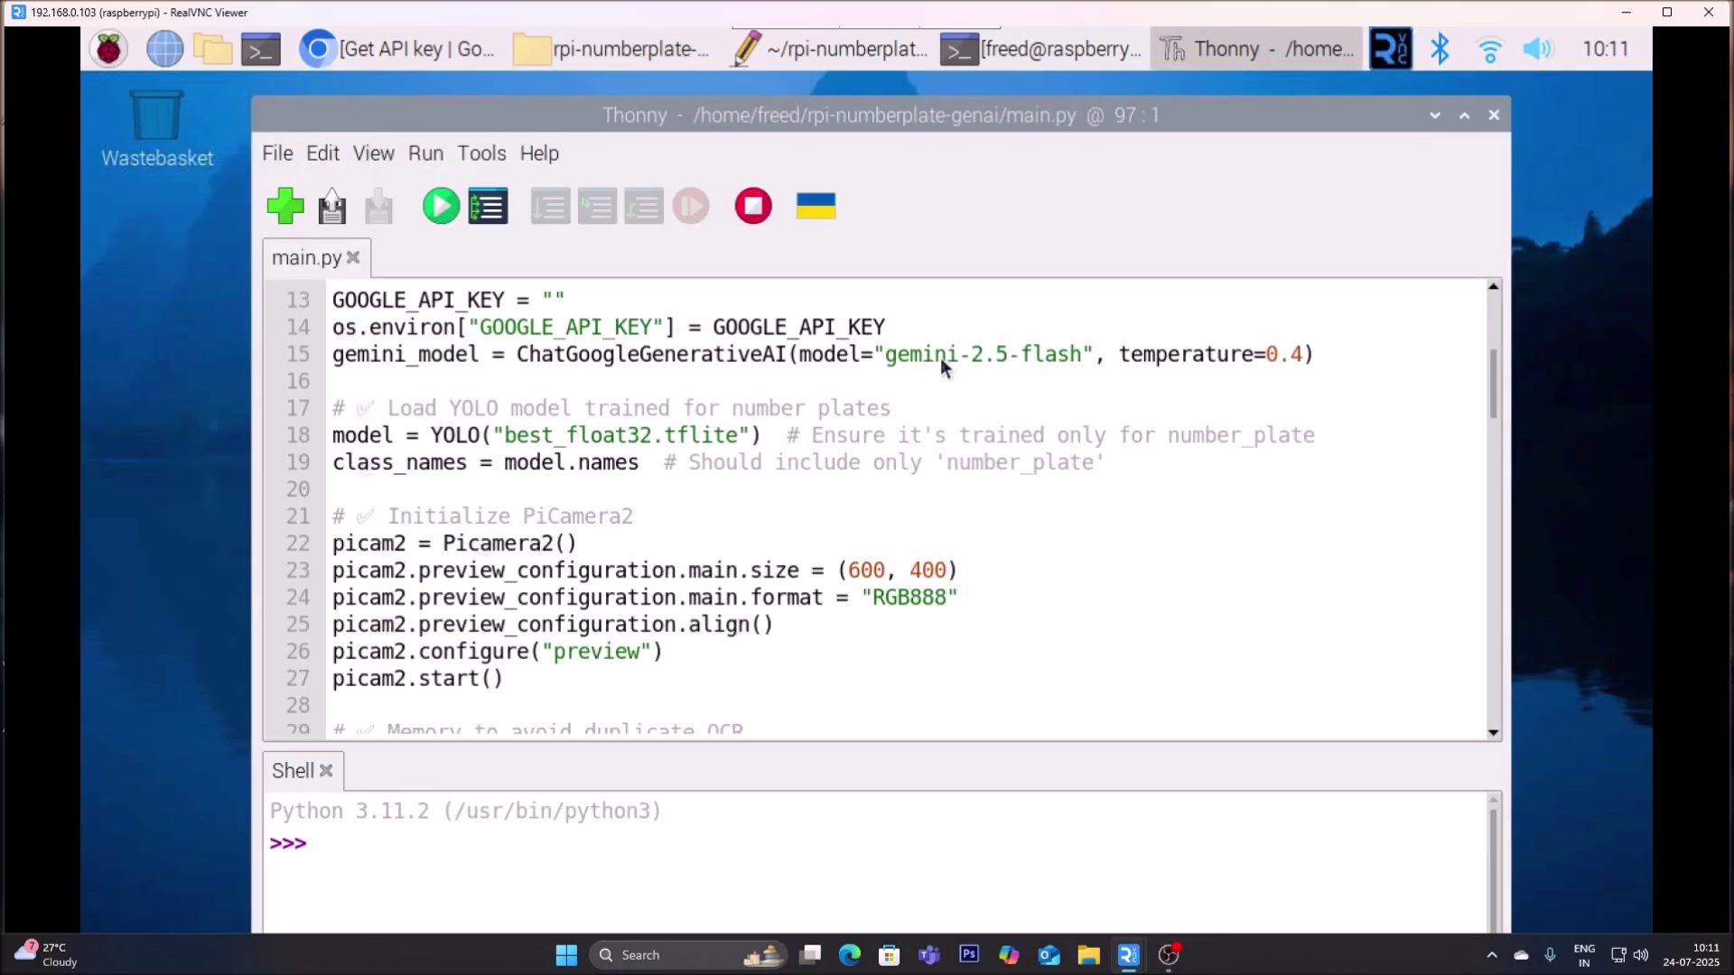
{"action": "scroll", "coordinate": [1495, 400], "scroll_direction": "up", "scroll_amount": 1}
{"action": "scroll", "coordinate": [1494, 400], "scroll_direction": "up", "scroll_amount": 3}
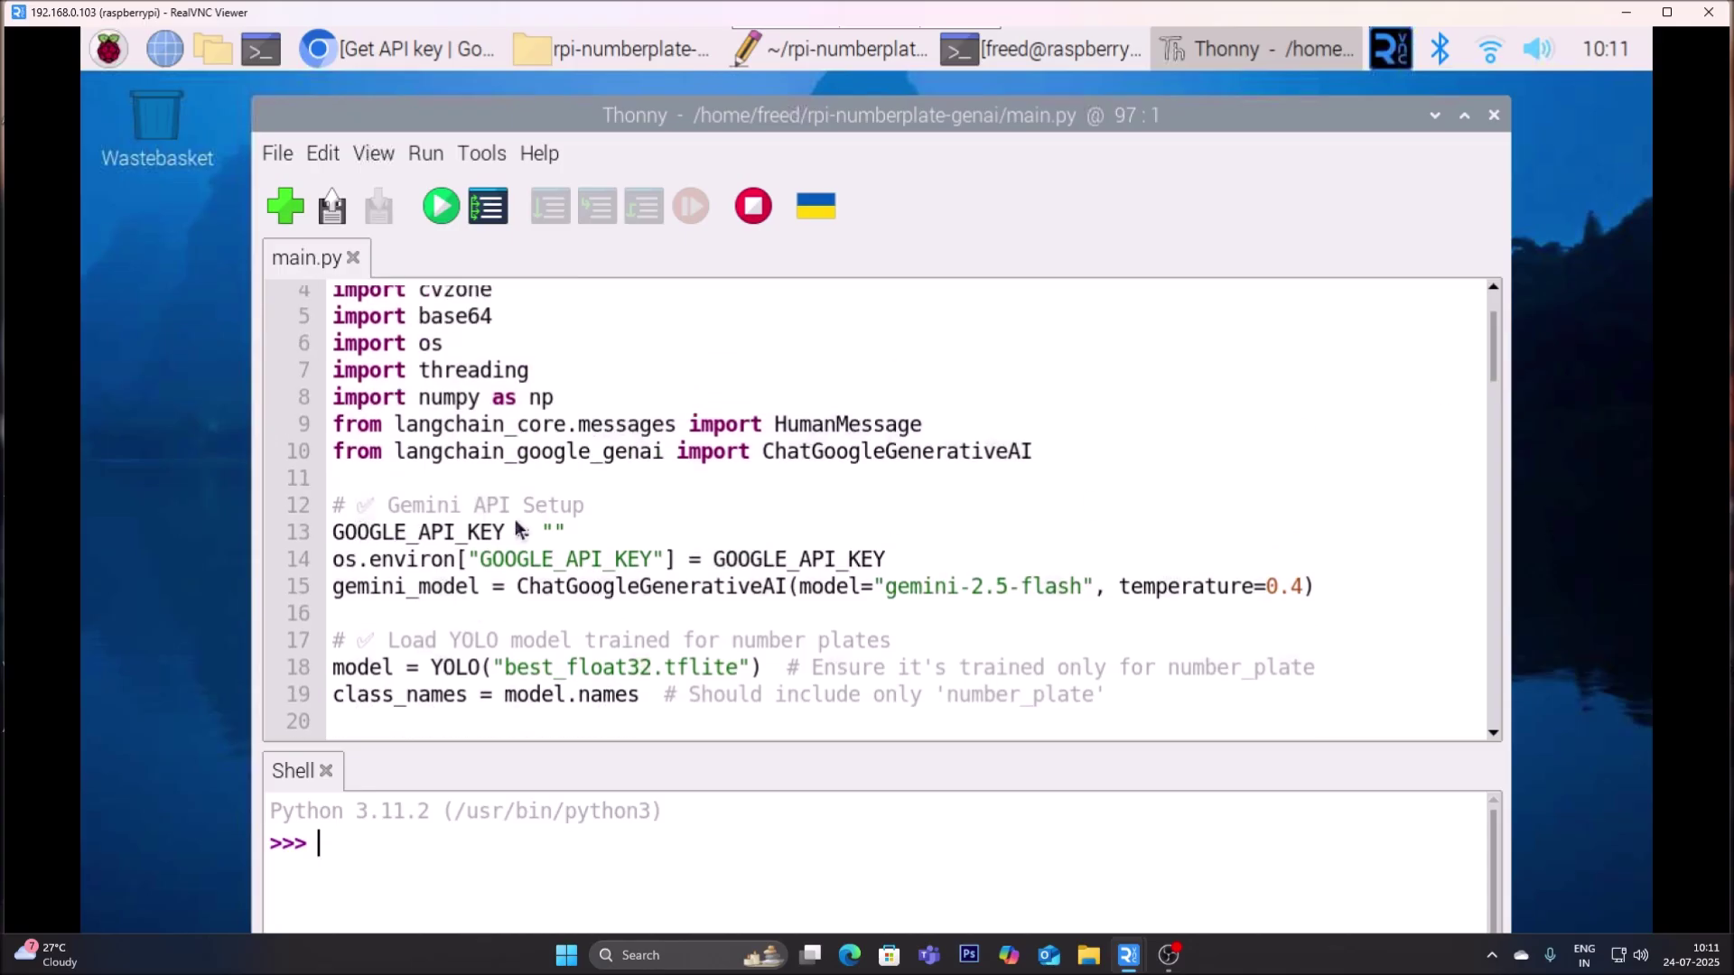
{"action": "left_click", "coordinate": [554, 532]}
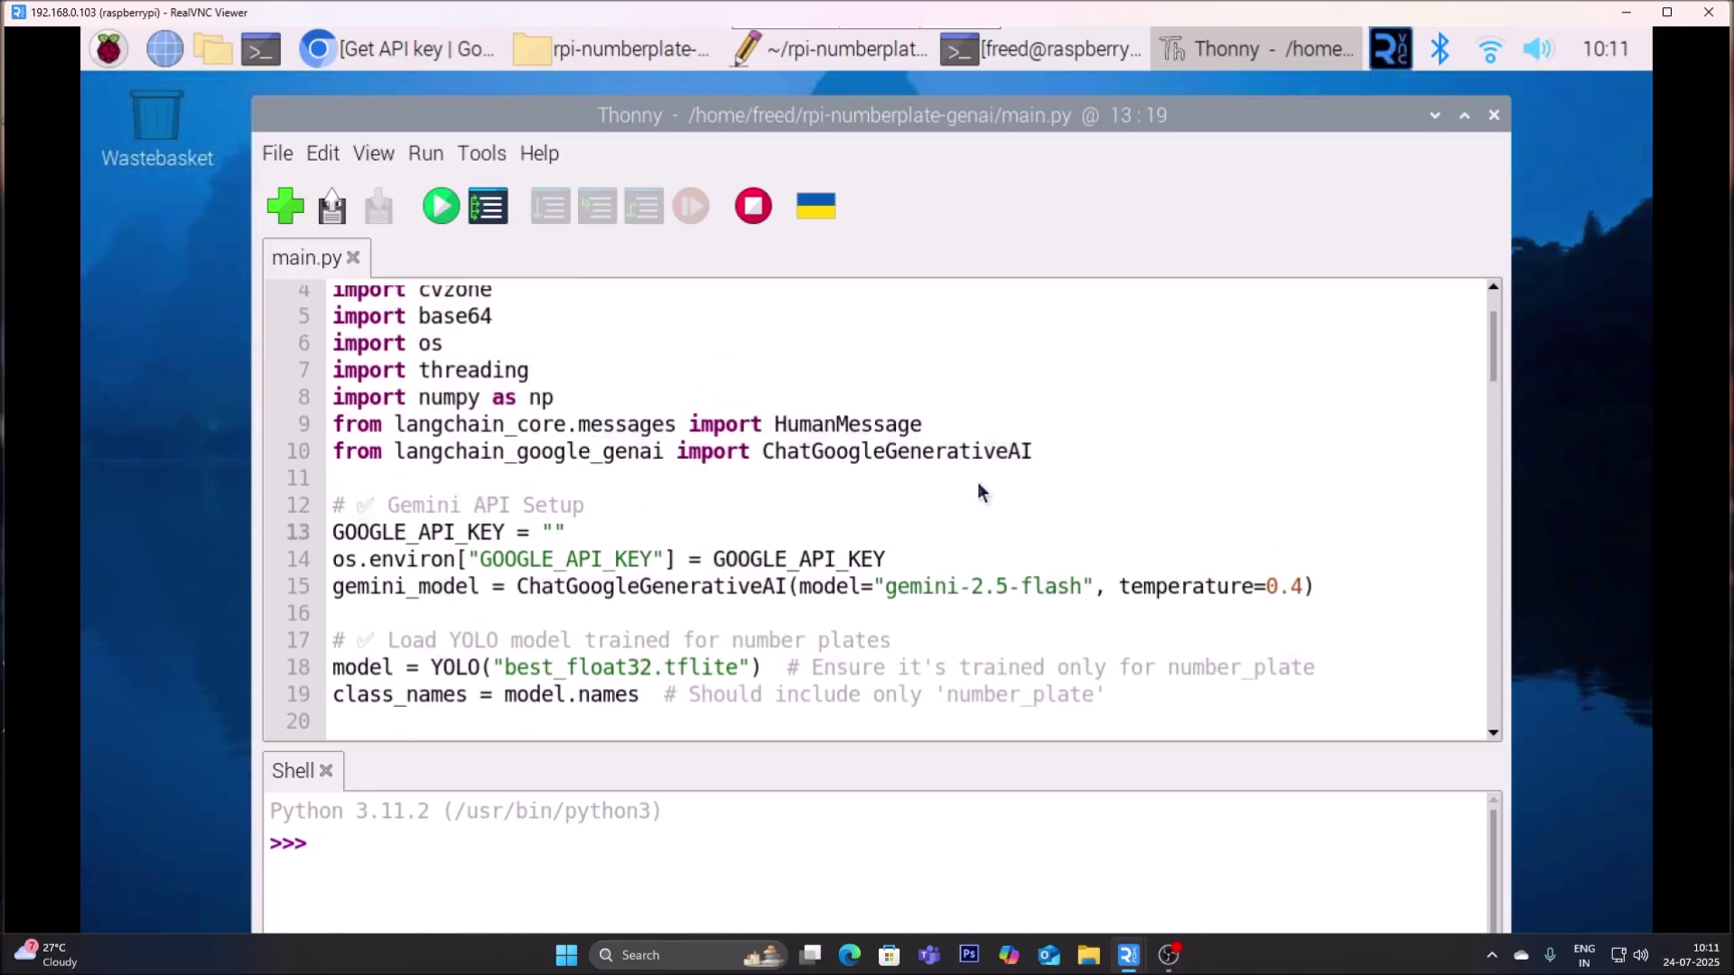
{"action": "key", "text": "ctrl+v"}
{"action": "left_click", "coordinate": [378, 206]}
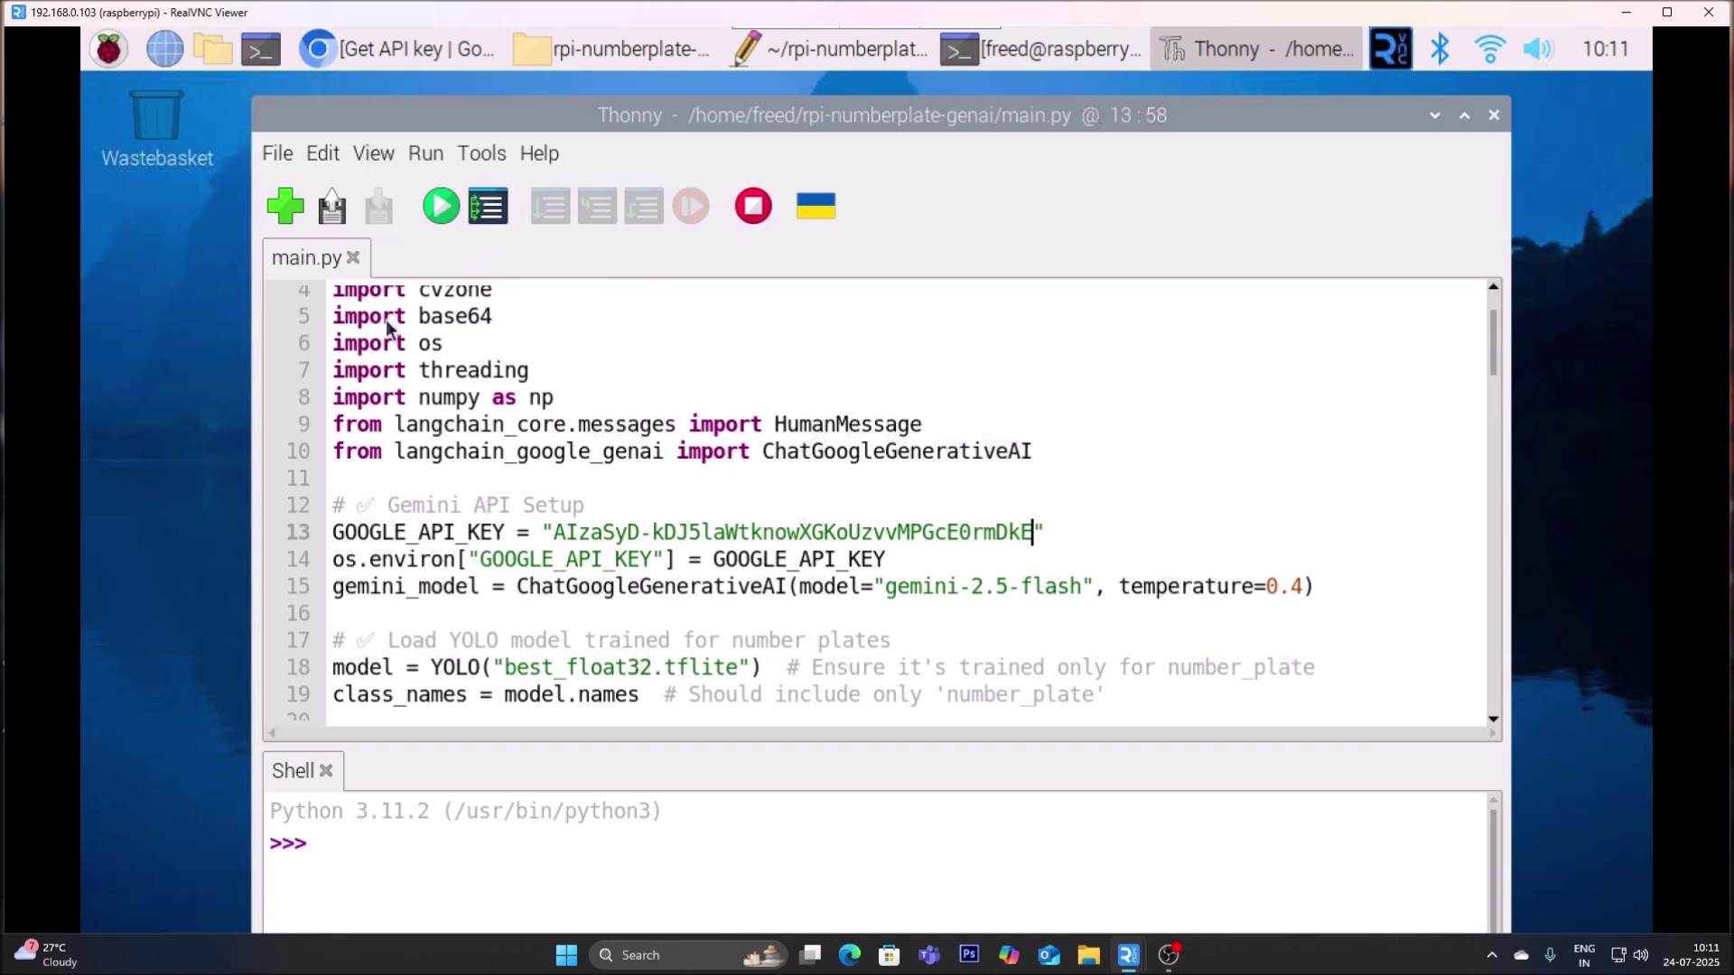
{"action": "left_click", "coordinate": [439, 207]}
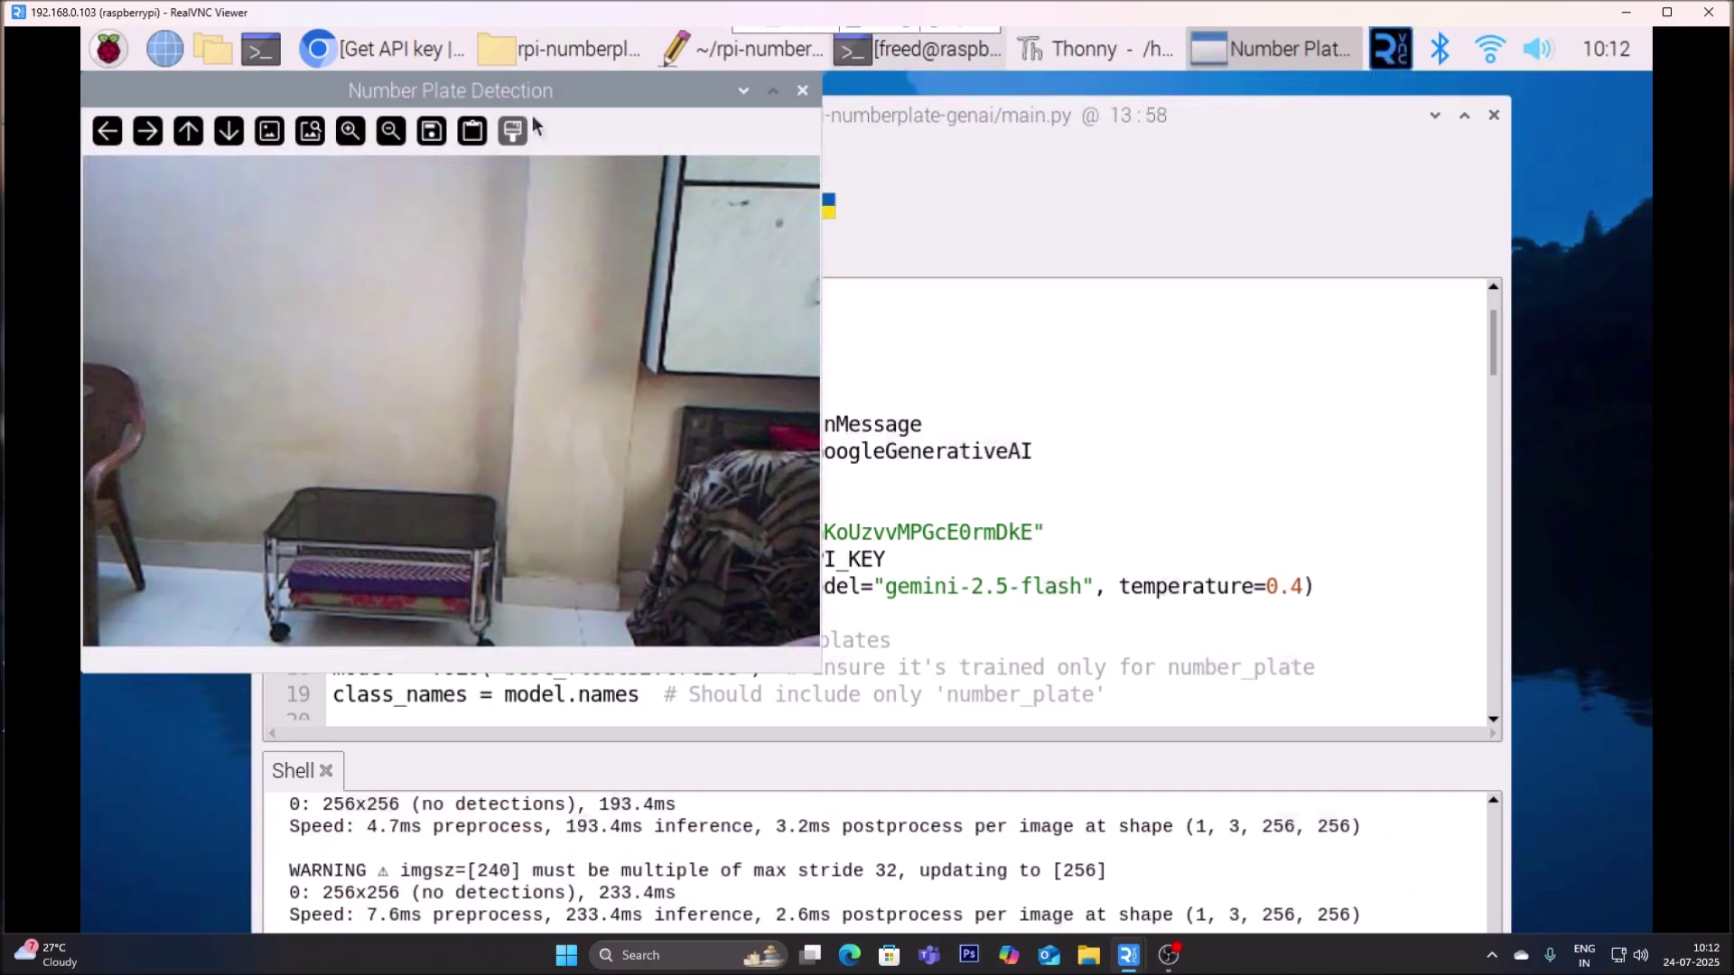
Move the Number Plate Detection window off the code, rerun main.py, then stop it with Stop/Restart.
{"action": "left_click_drag", "start_coordinate": [430, 89], "coordinate": [928, 155]}
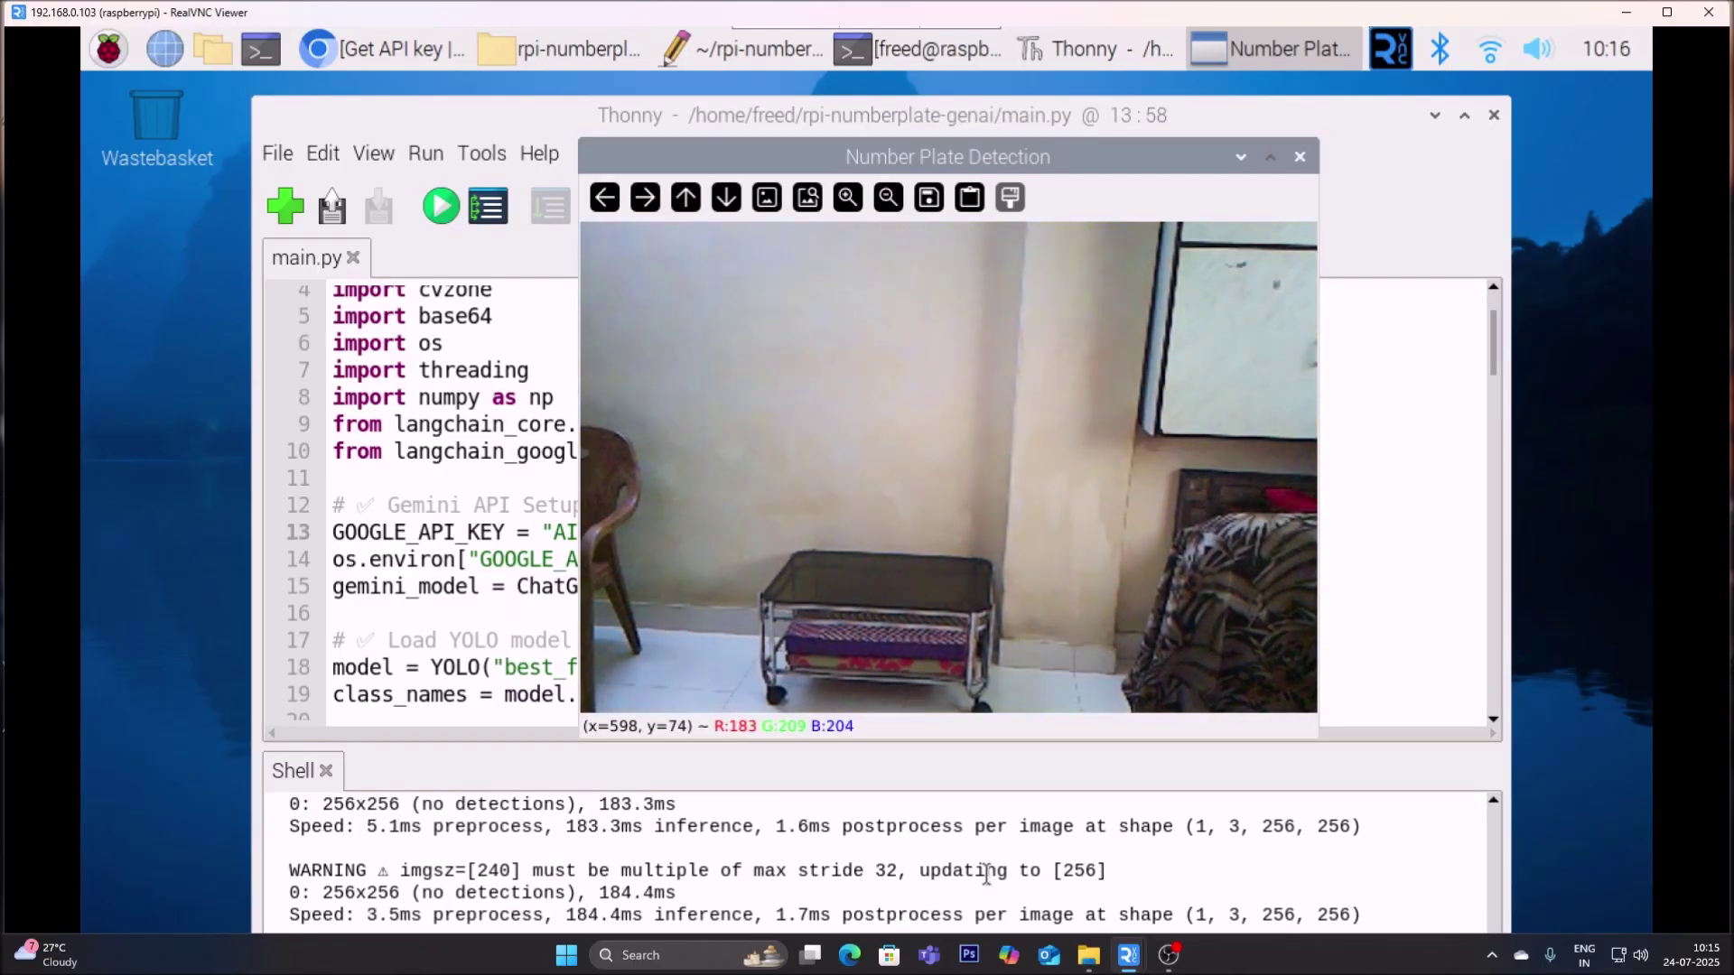
{"action": "left_click", "coordinate": [435, 207]}
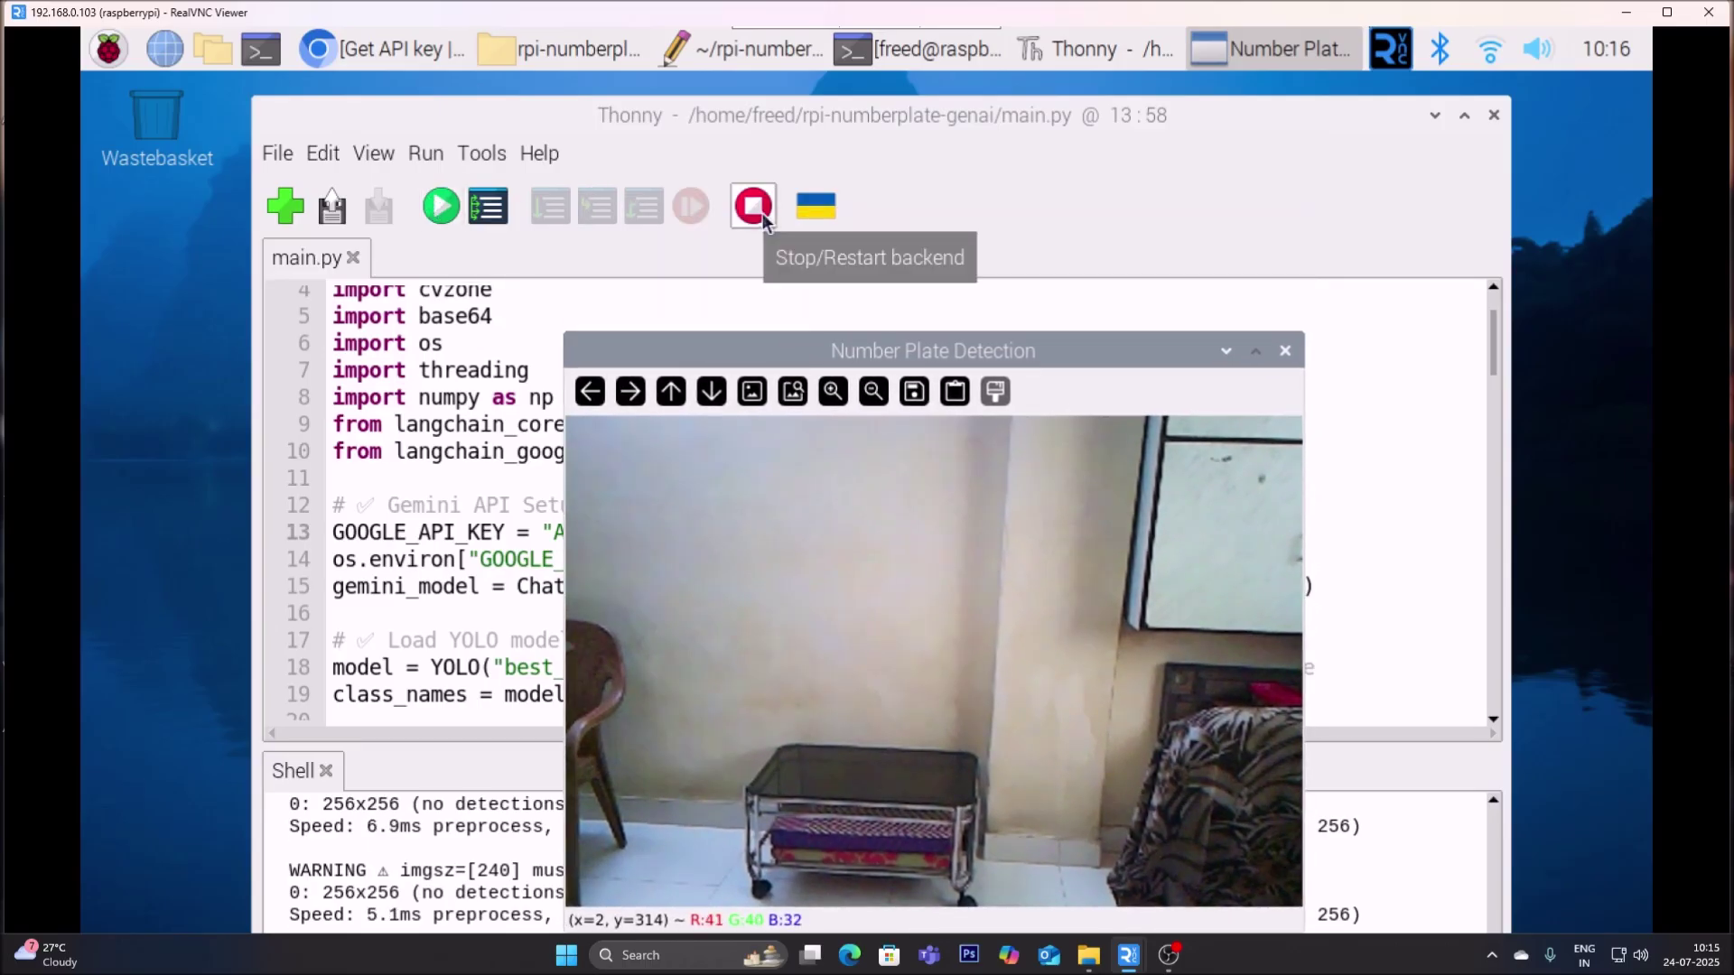
{"action": "left_click", "coordinate": [753, 207]}
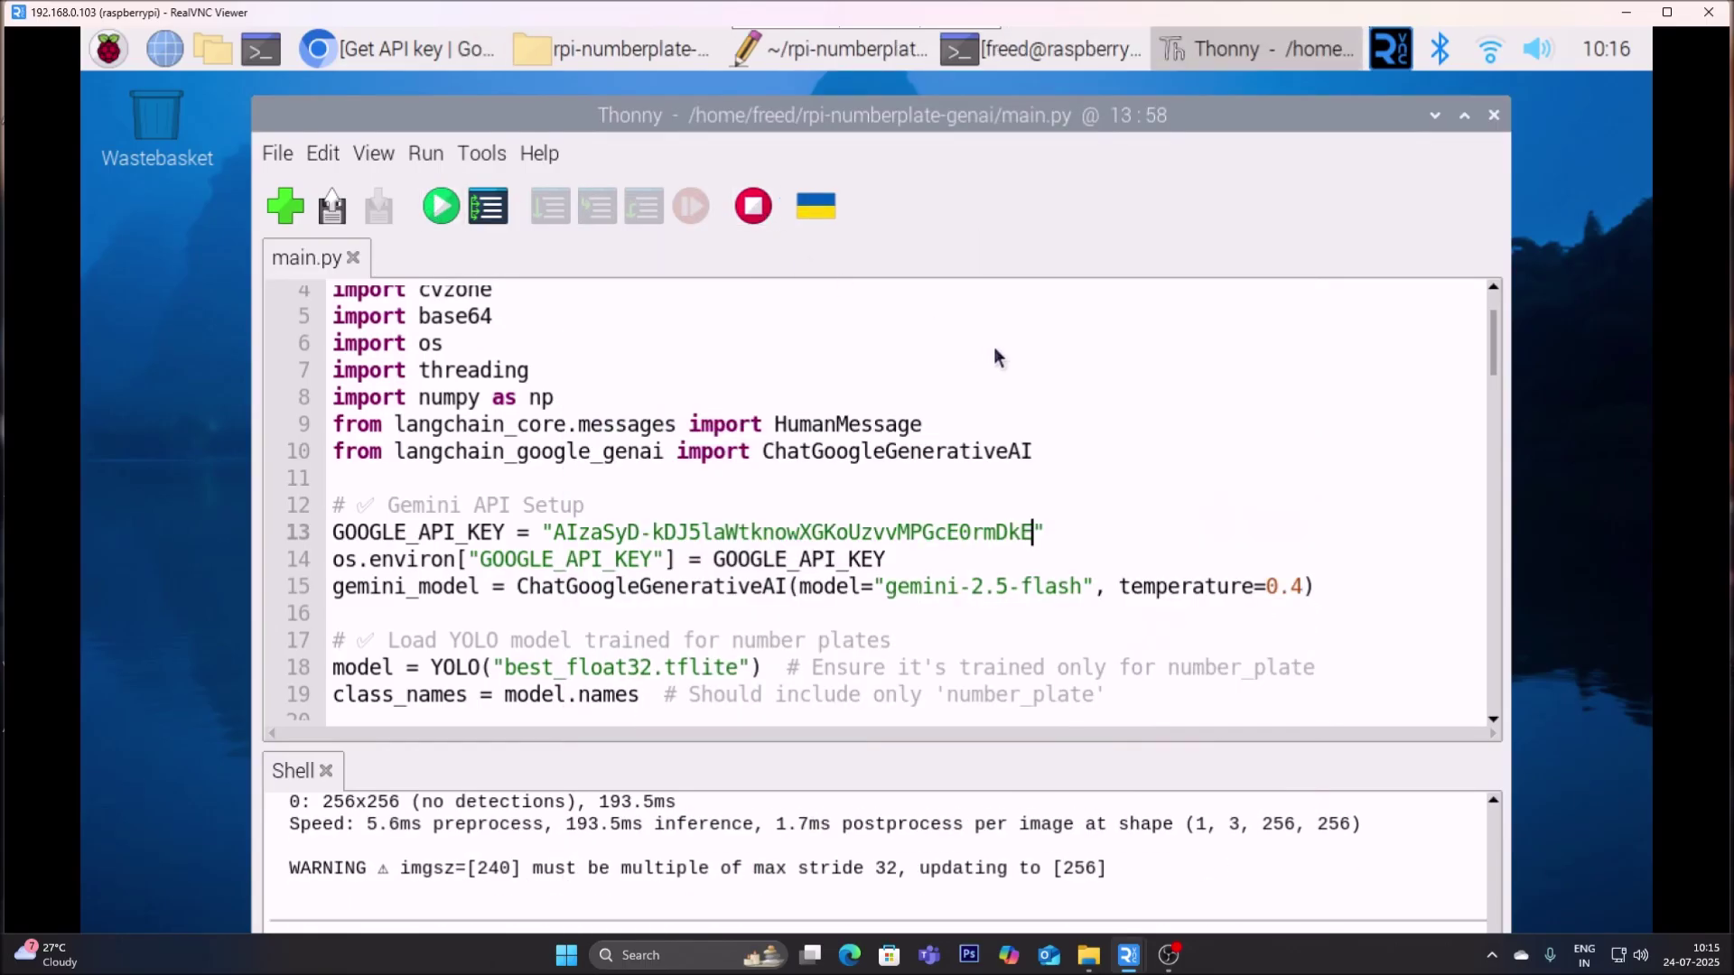